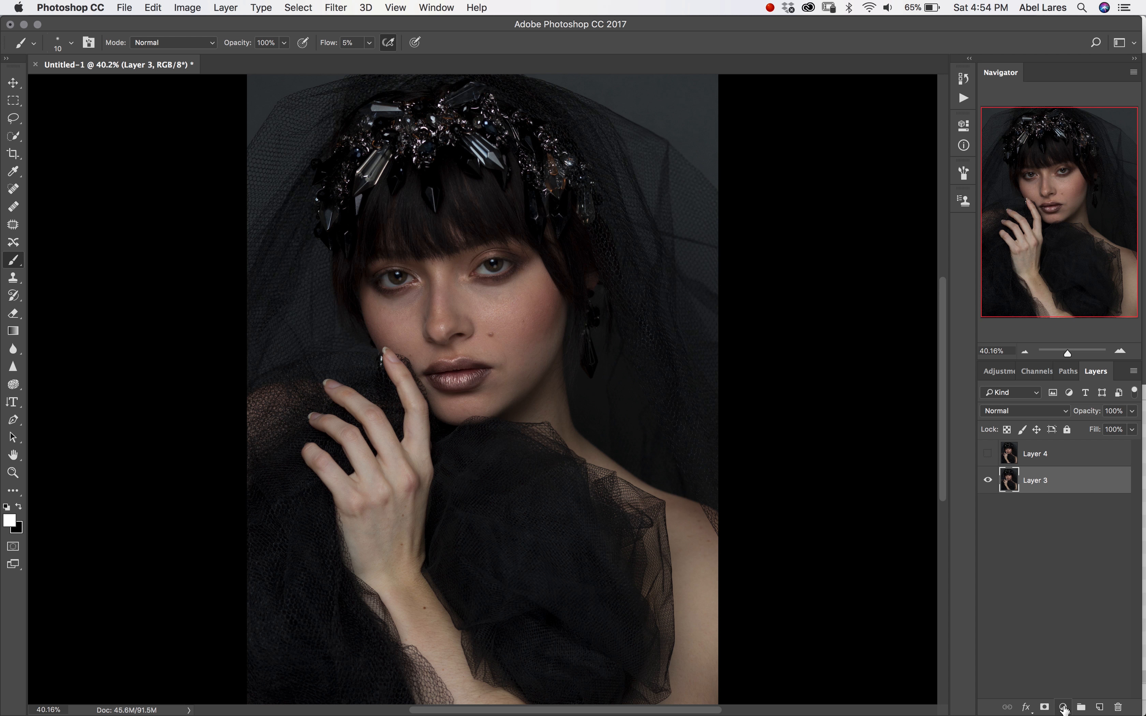
Add a Curves adjustment layer above Layer 3 and name it Dodge.
click(1063, 707)
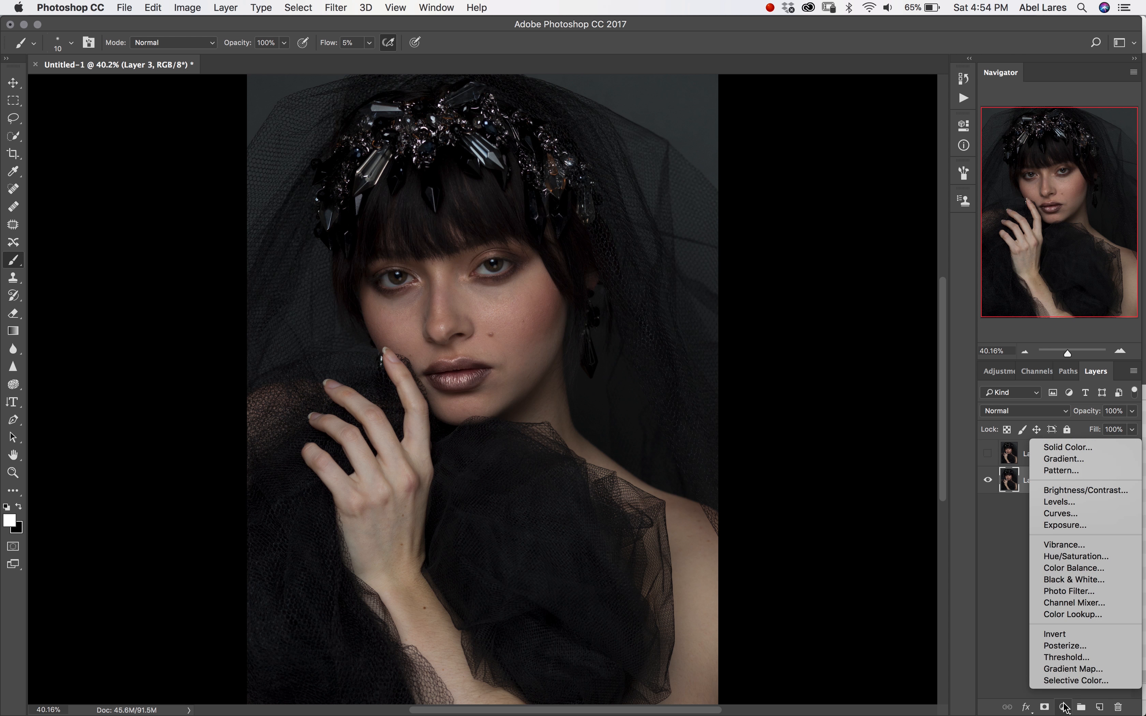
click(1094, 513)
double_click(1069, 480)
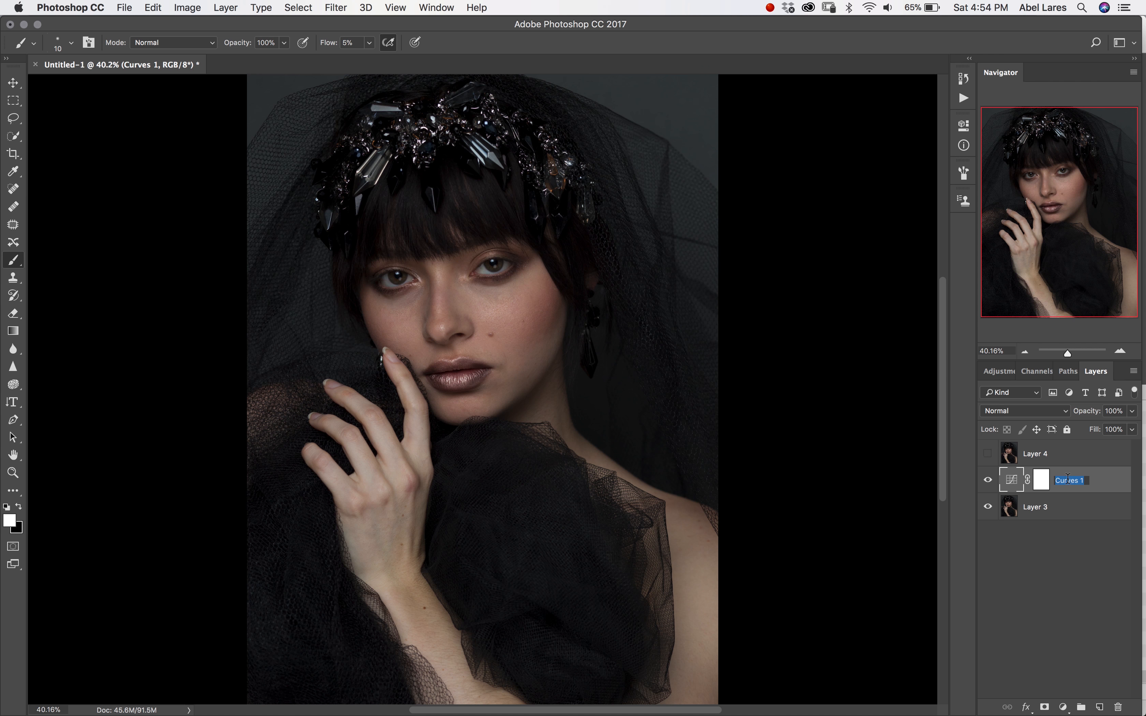
text(Dodge)
key(Return)
Raise the Dodge curve's midtones from input 121 to output 179 and invert the layer's mask to black.
double_click(1012, 481)
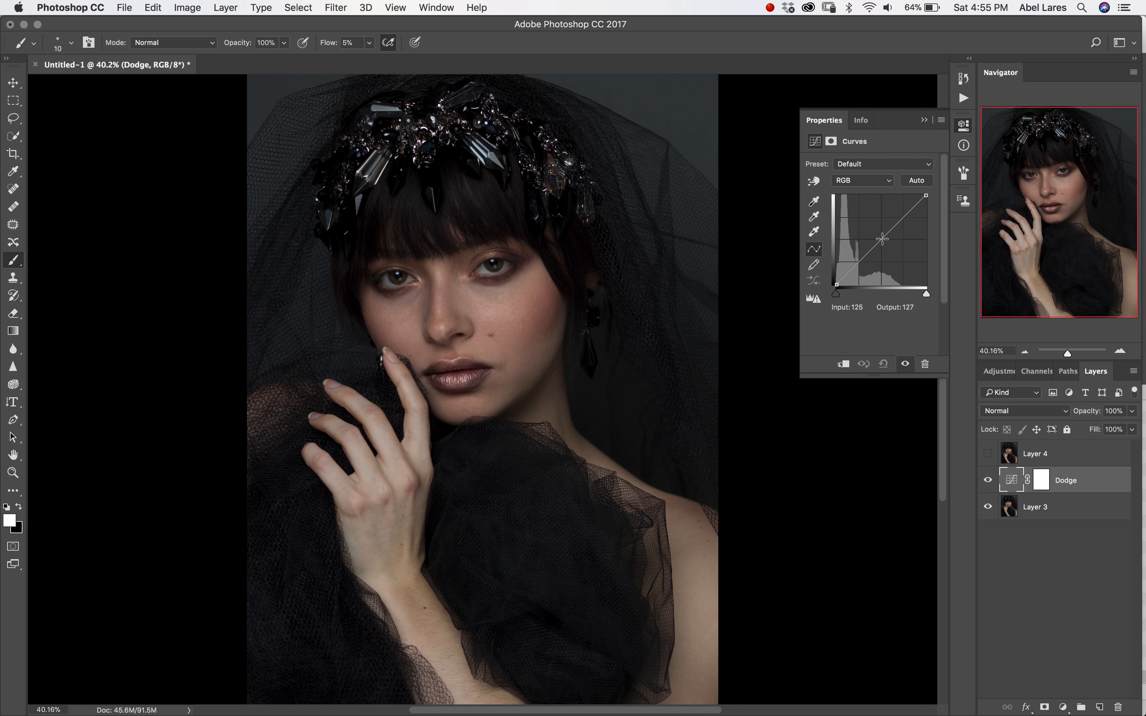
drag(880, 239, 880, 225)
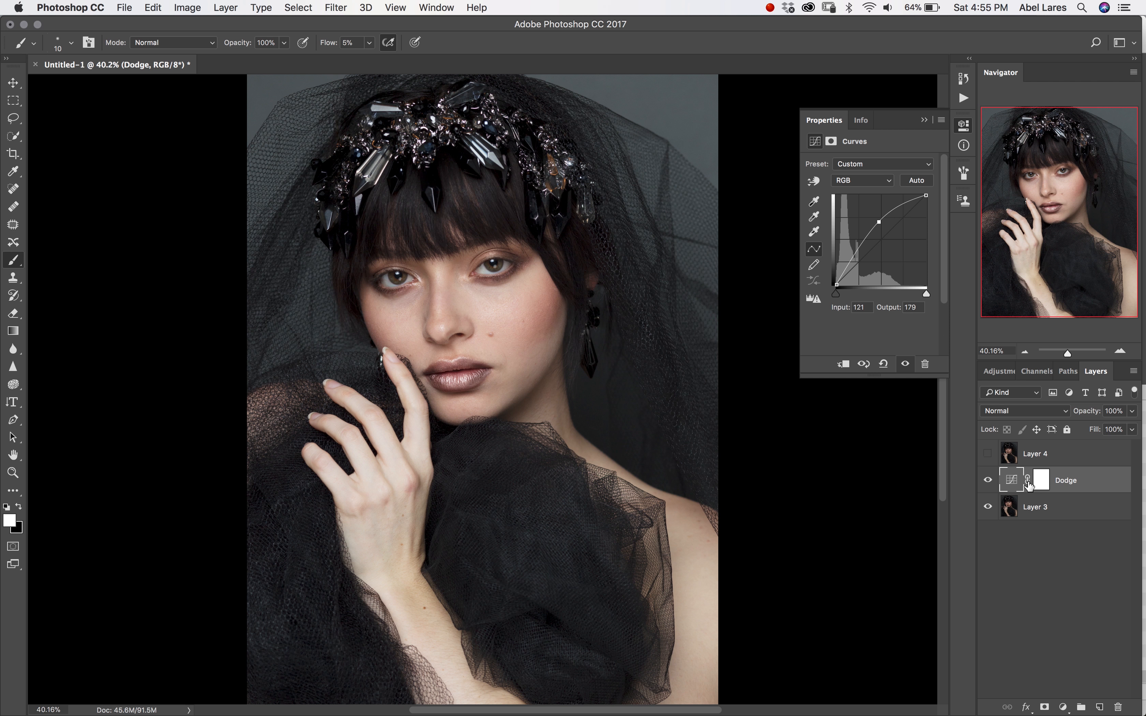
click(1043, 481)
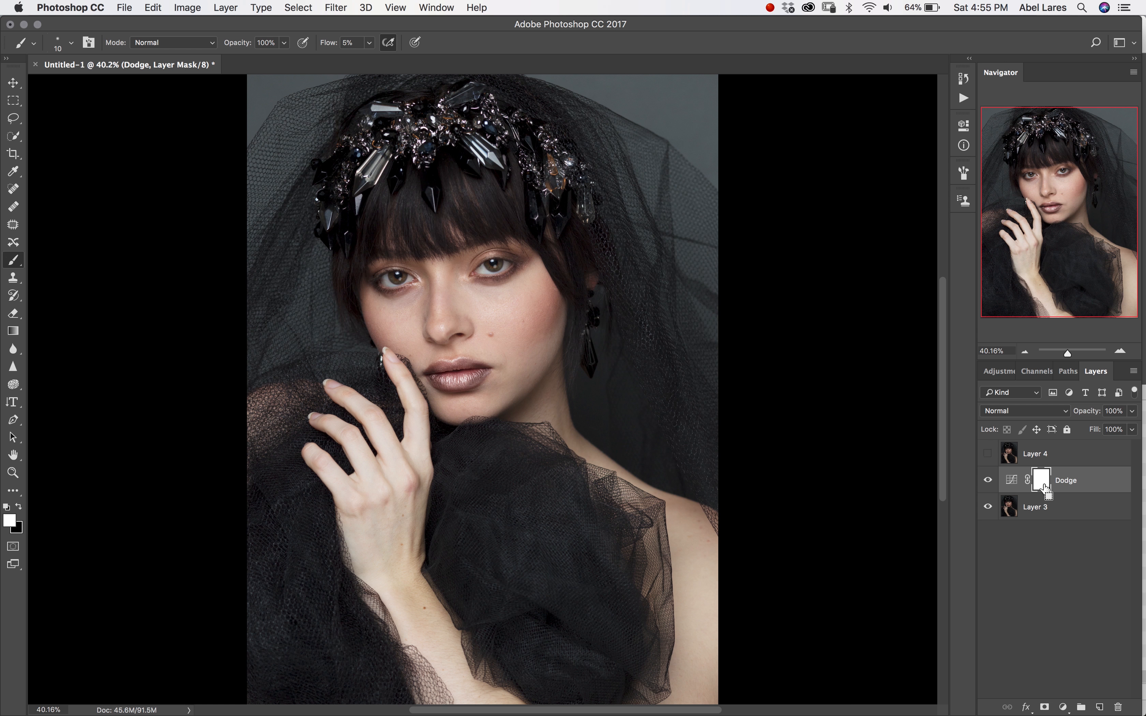
key(super+i)
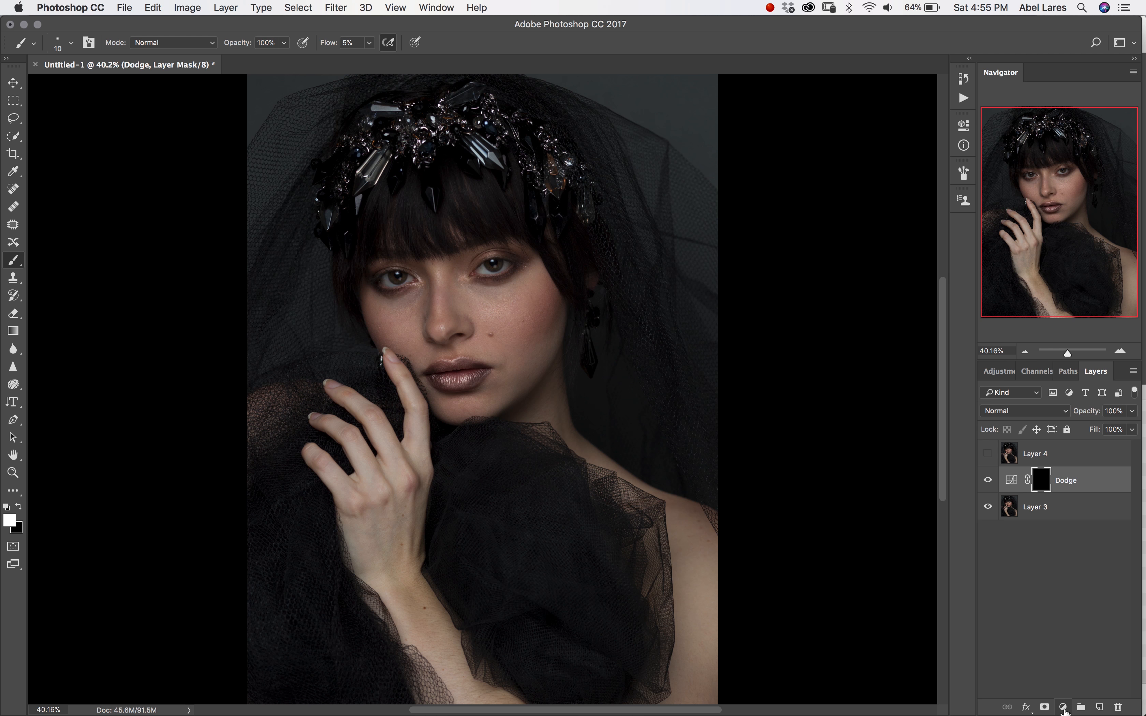
Add a second Curves adjustment layer above Dodge and name it Burn.
click(1063, 708)
click(1069, 513)
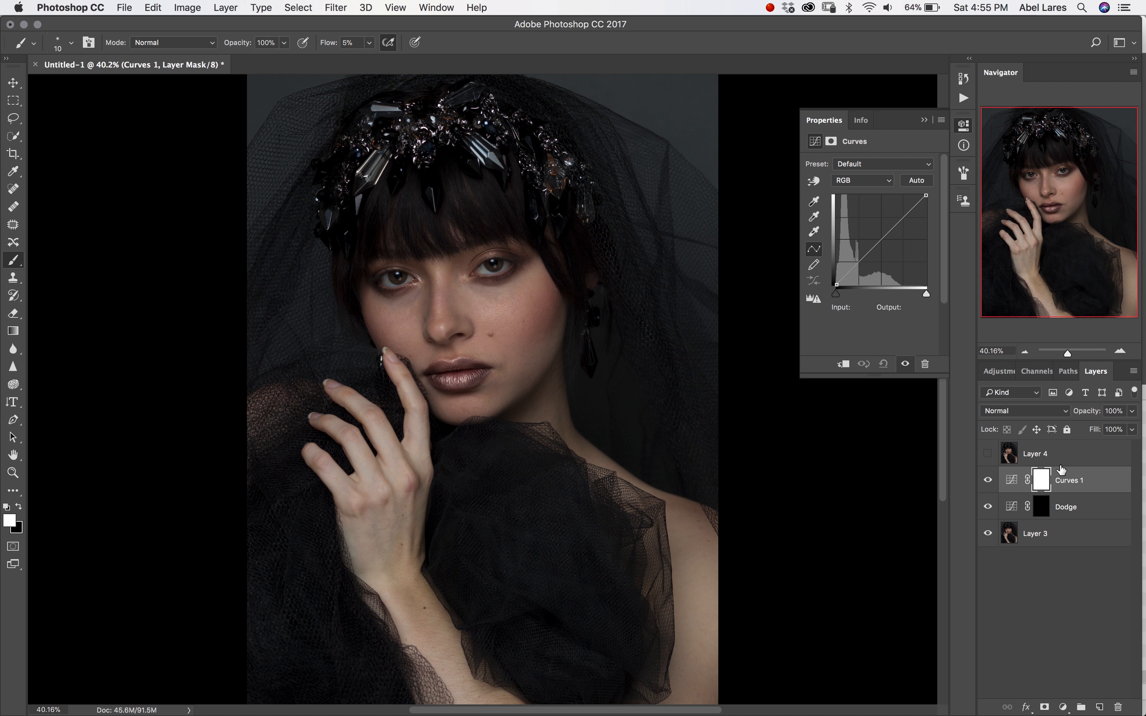
double_click(1069, 480)
text(Vuen)
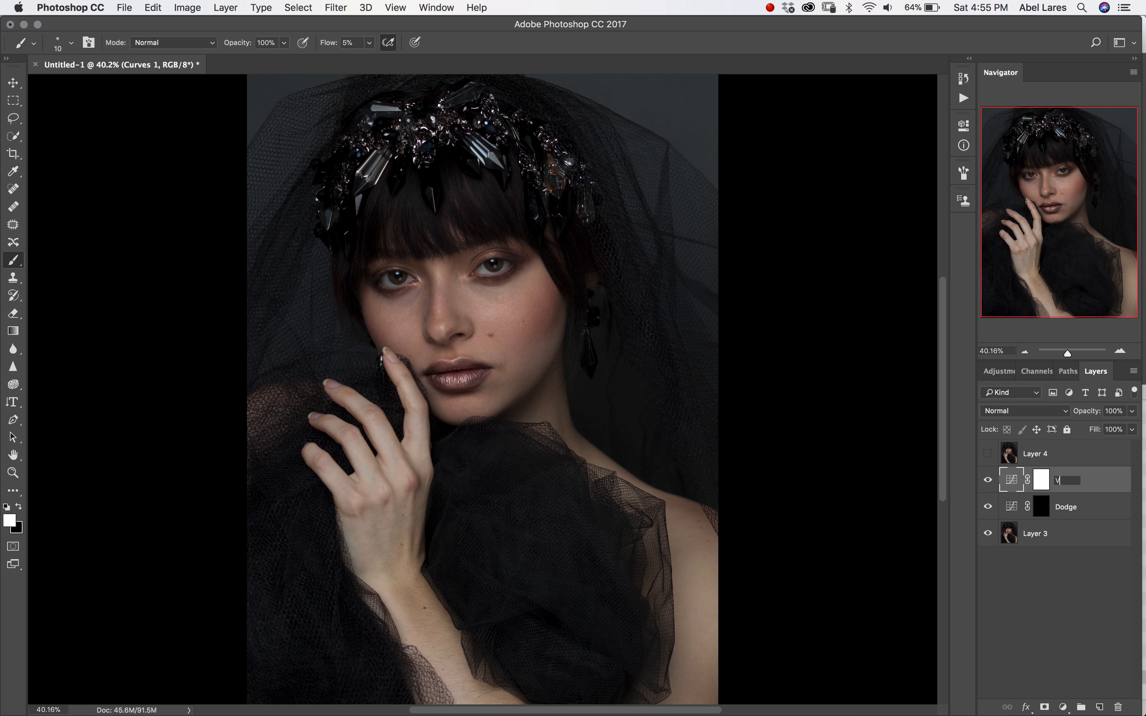
key(BackSpace)
key(BackSpace)
text(Burn)
key(Return)
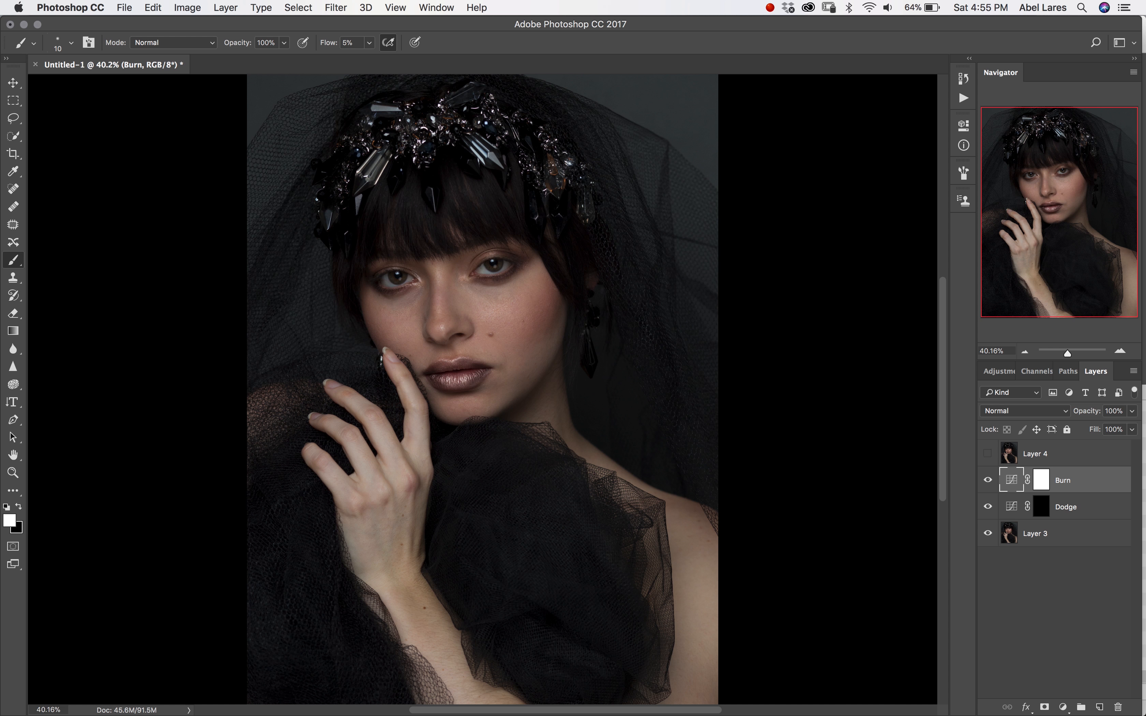
Lower the Burn curve's midtones from input 126 to about output 83 and invert the layer's mask to black.
double_click(1012, 491)
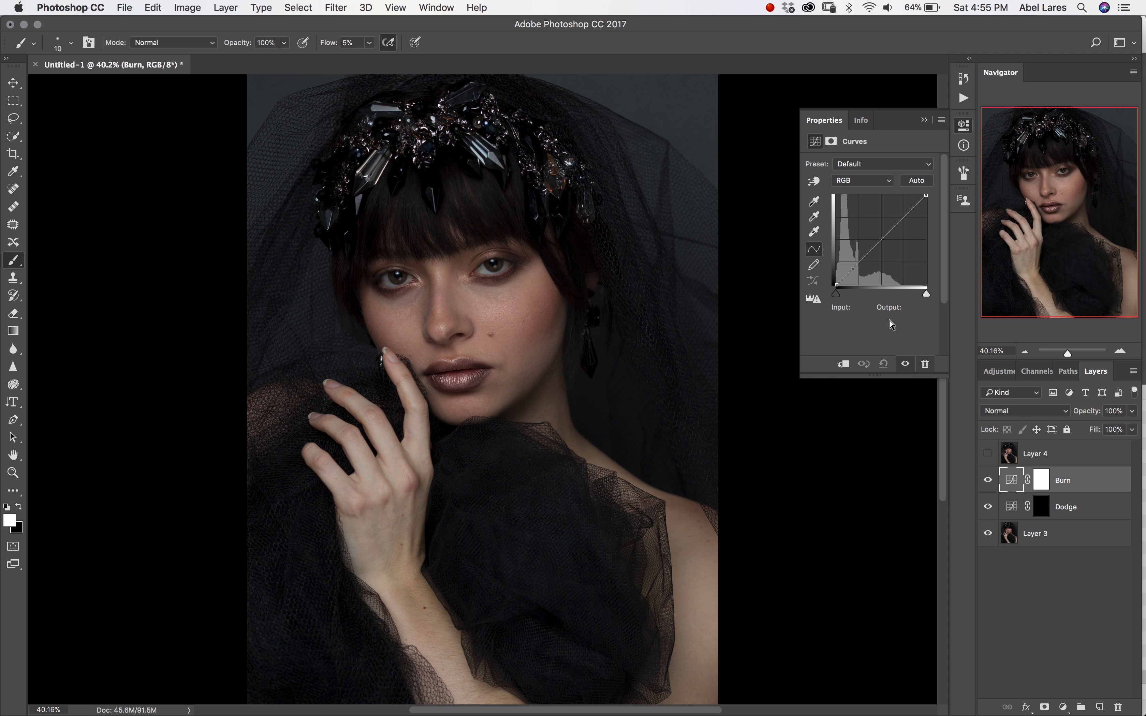
click(881, 239)
drag(881, 239, 881, 256)
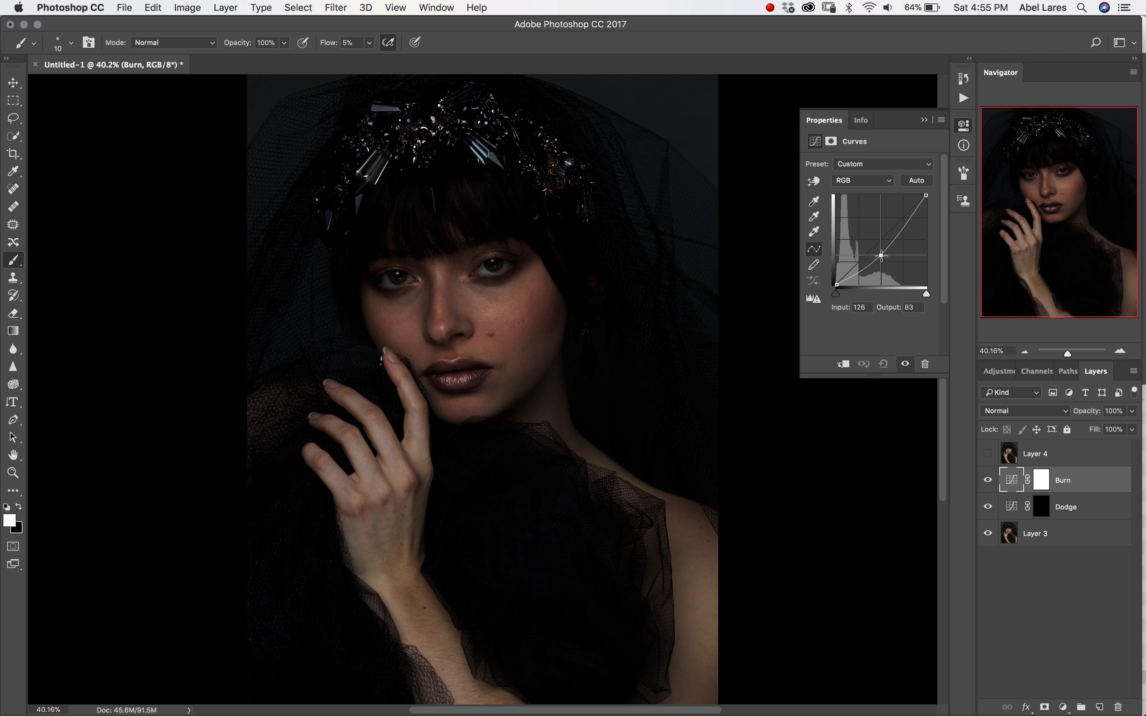
drag(881, 255, 882, 256)
click(1044, 481)
key(super+i)
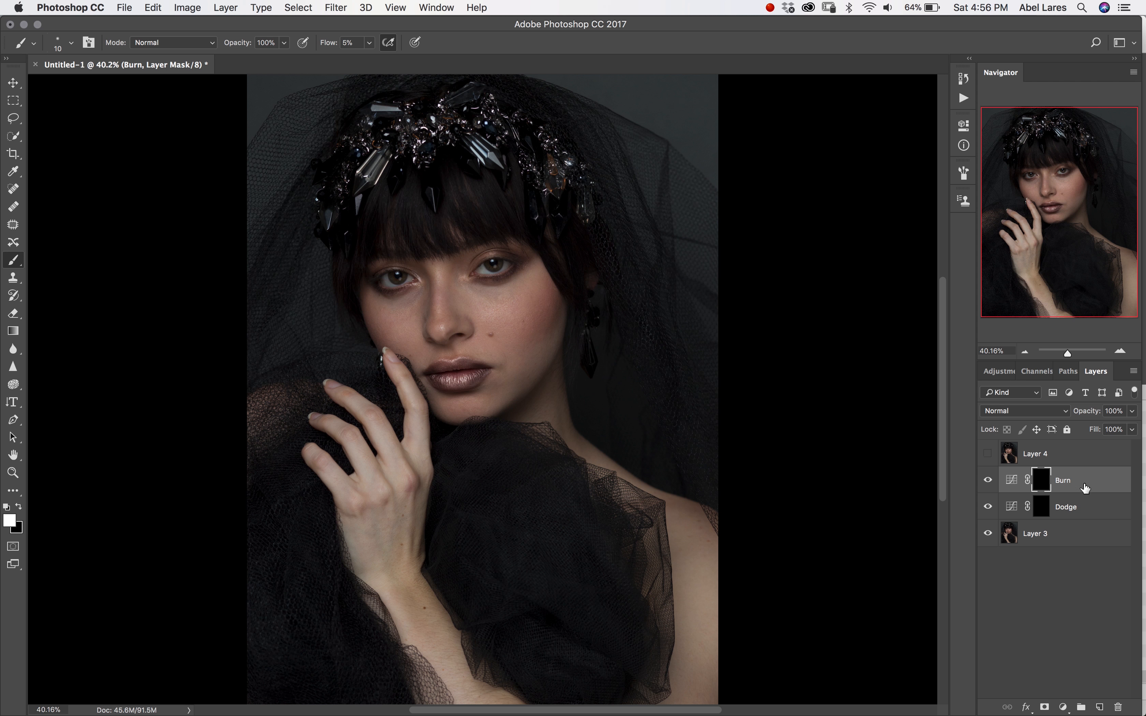
Group the Burn and Dodge layers and name the group Local D&B.
shift+click(1086, 509)
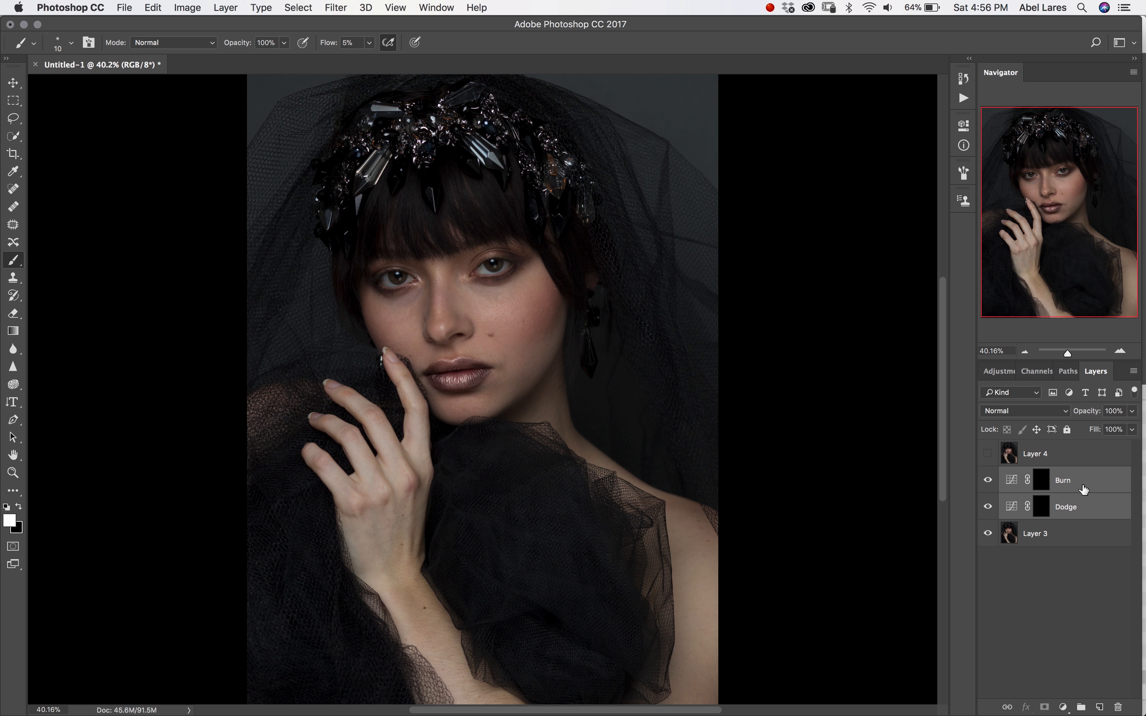
key(super+g)
double_click(1037, 475)
text(LoCAL)
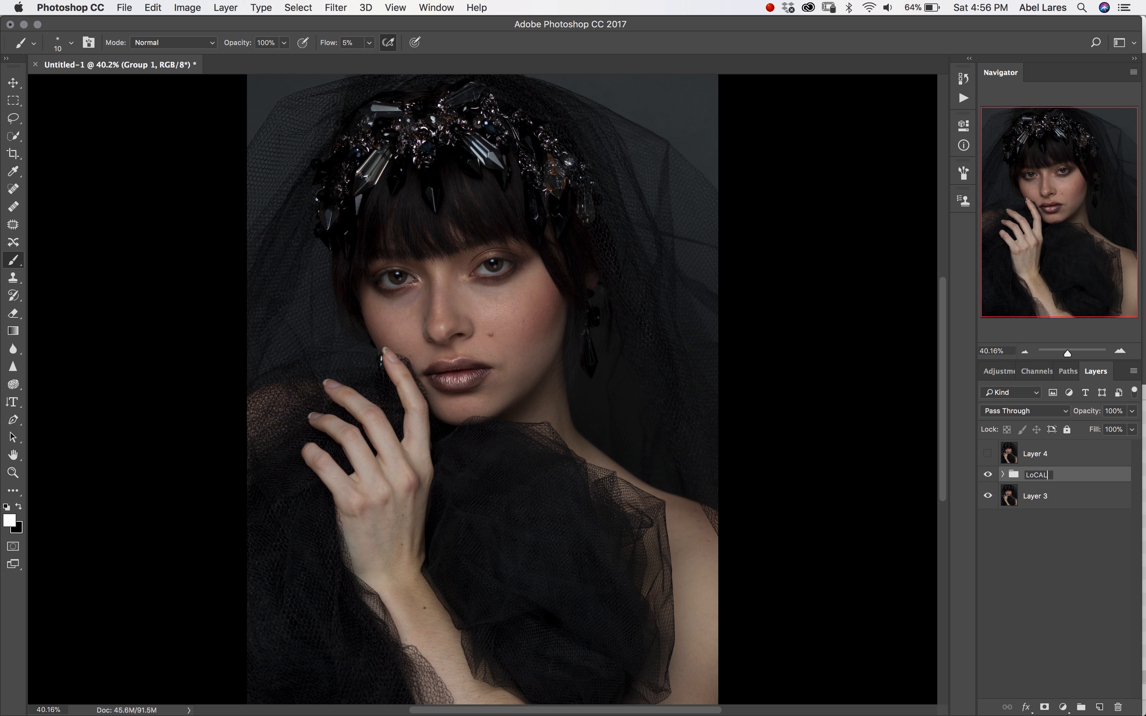
key(BackSpace)
key(BackSpace)
text(cal D&B)
key(Return)
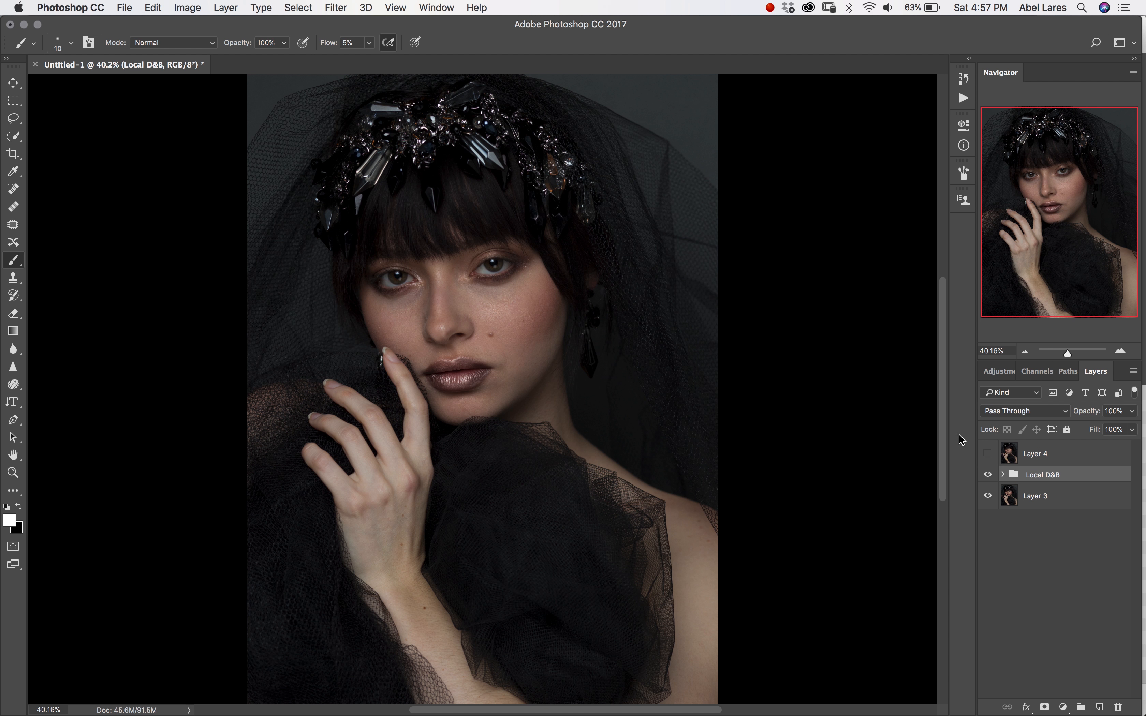
Examine the brush's Shape Dynamics, Transfer and Smoothing settings, including the Pen Pressure controls for size, opacity and flow.
click(438, 8)
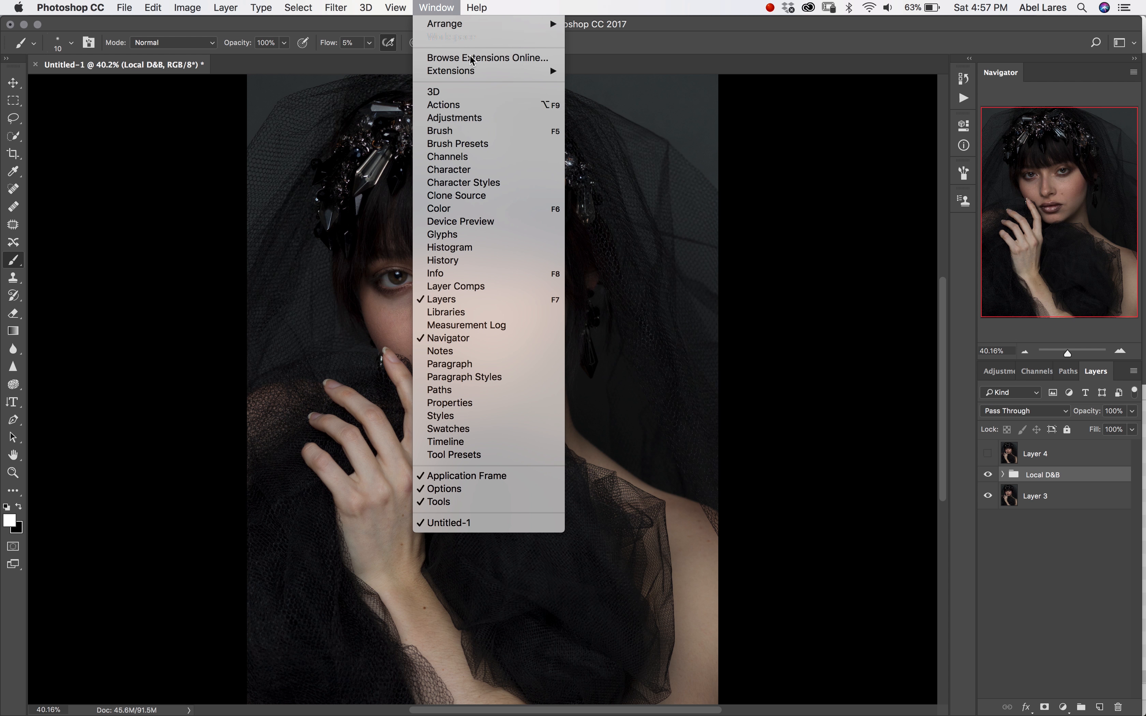
click(457, 132)
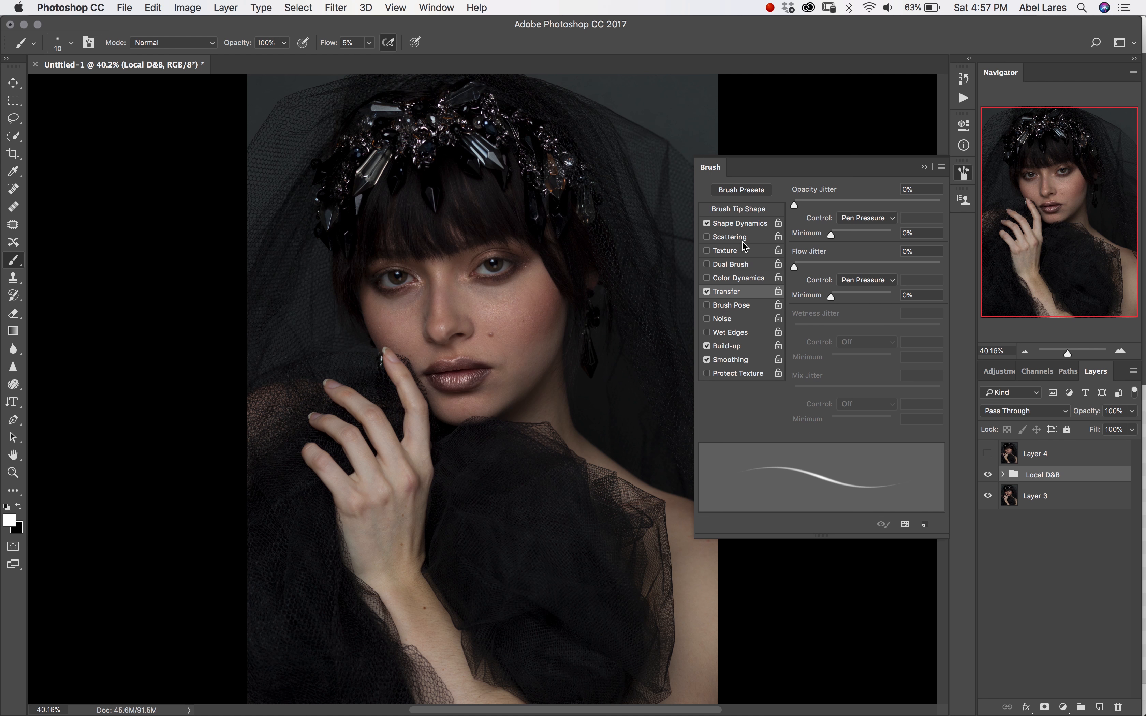
click(746, 224)
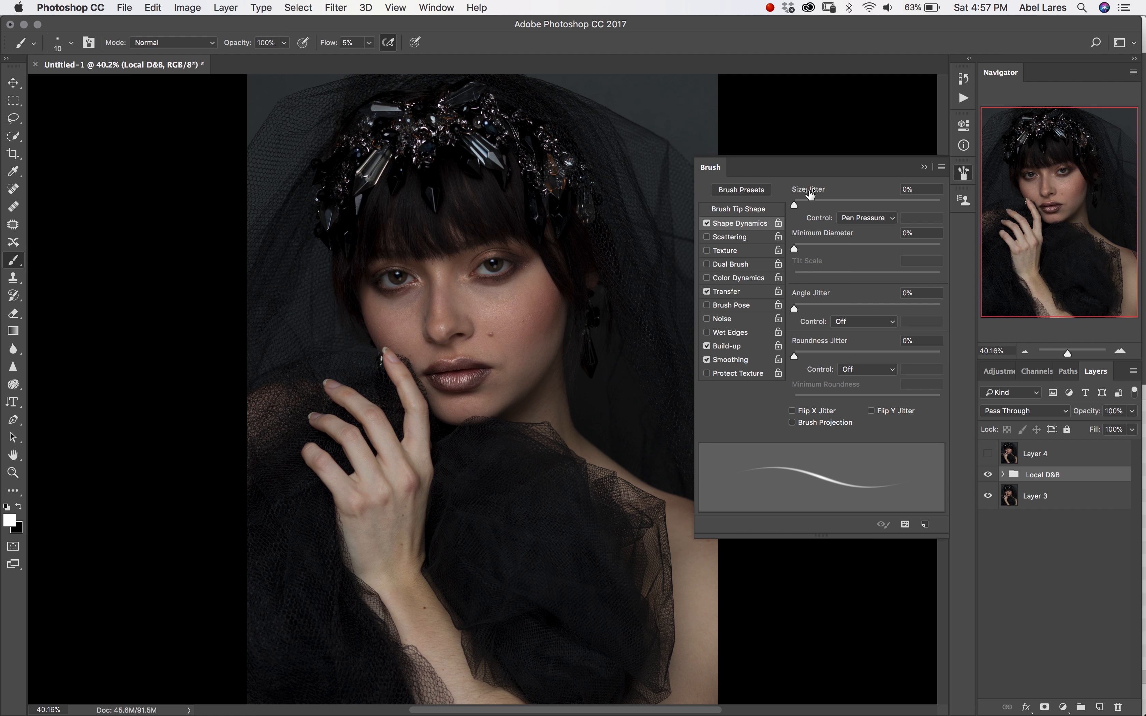
click(864, 220)
click(866, 220)
click(736, 293)
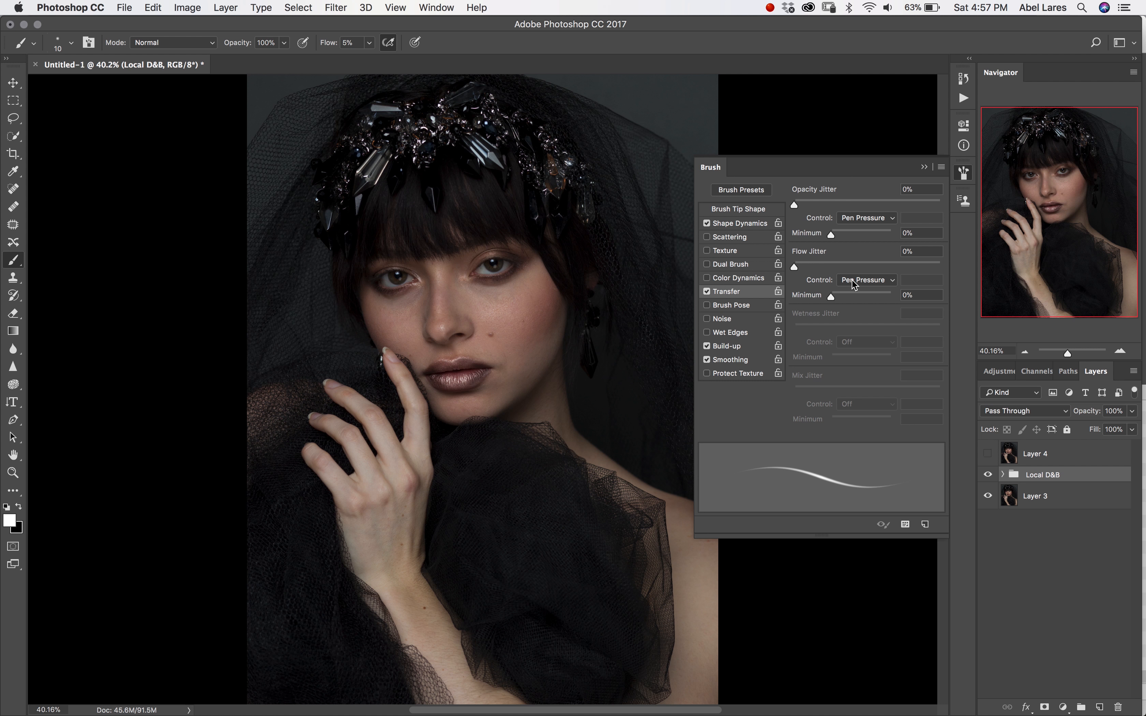
click(706, 360)
click(707, 292)
click(706, 292)
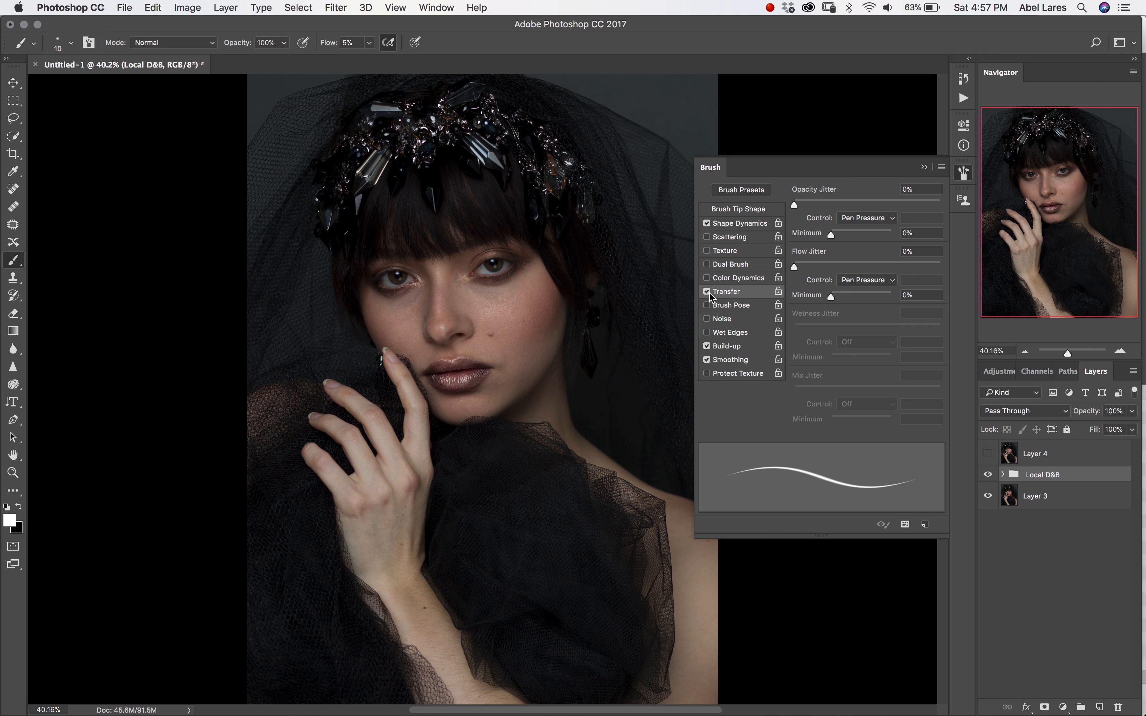
click(924, 168)
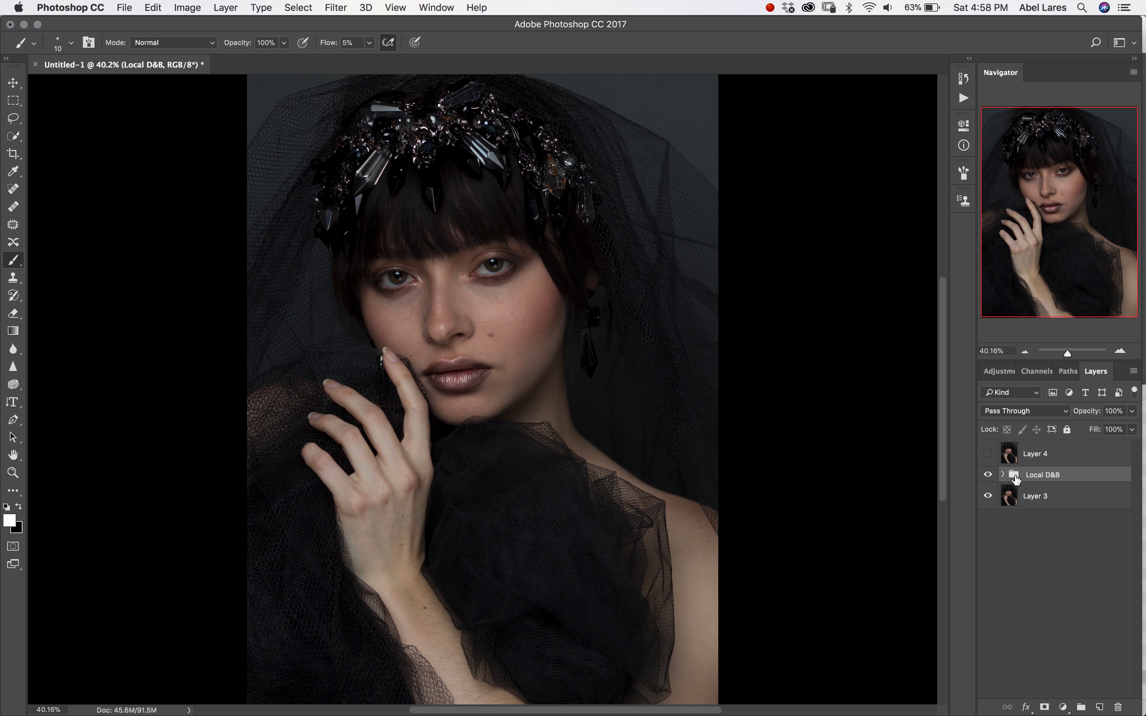
Look at the Dodge layer's mask inside the Local D&B group, leaving the group collapsed.
click(1002, 475)
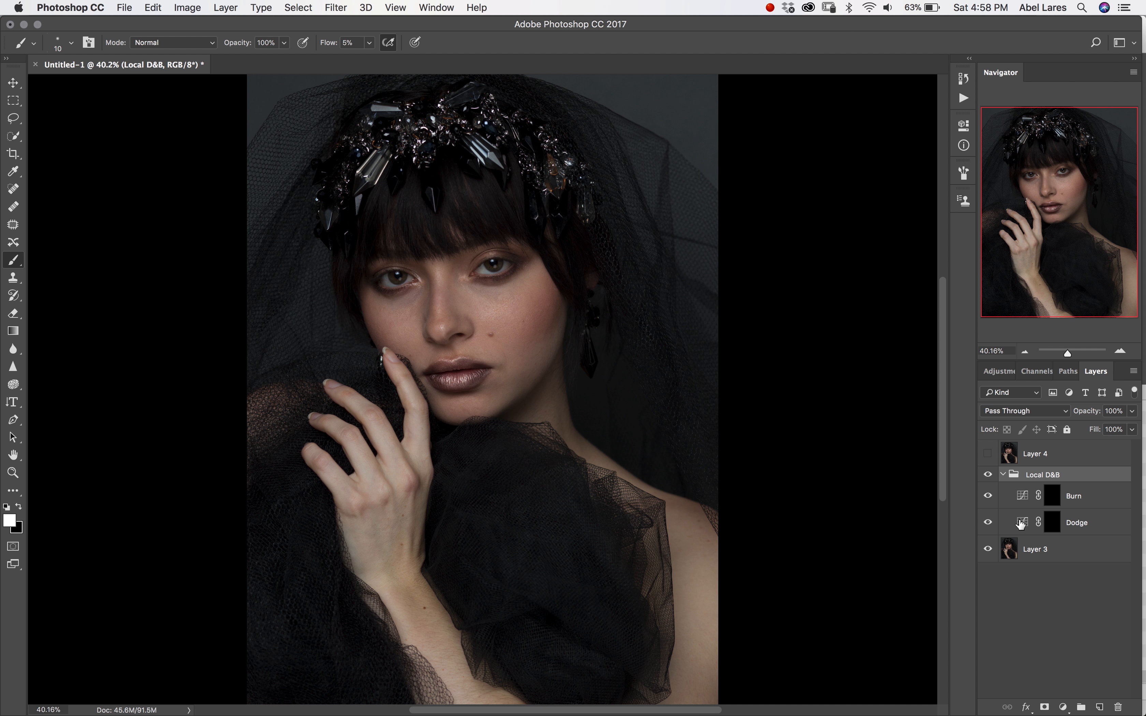
click(1052, 524)
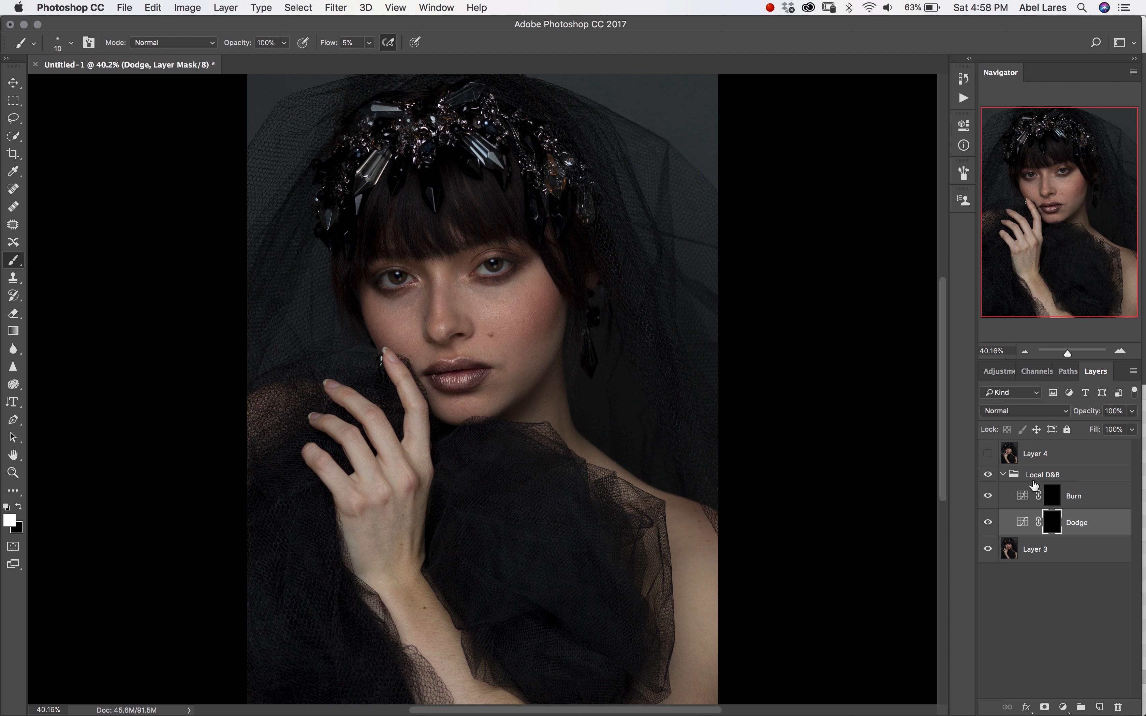
click(1004, 475)
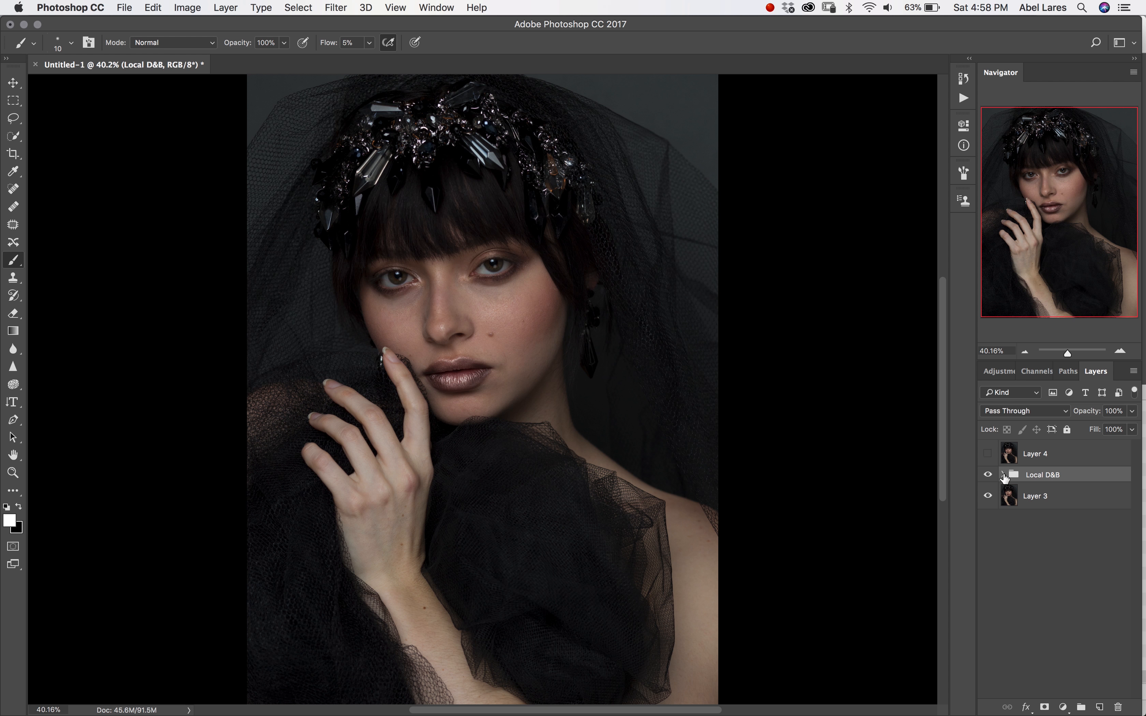
Add a white (ffffff) Solid Color fill layer at the top of the layer stack.
click(1084, 566)
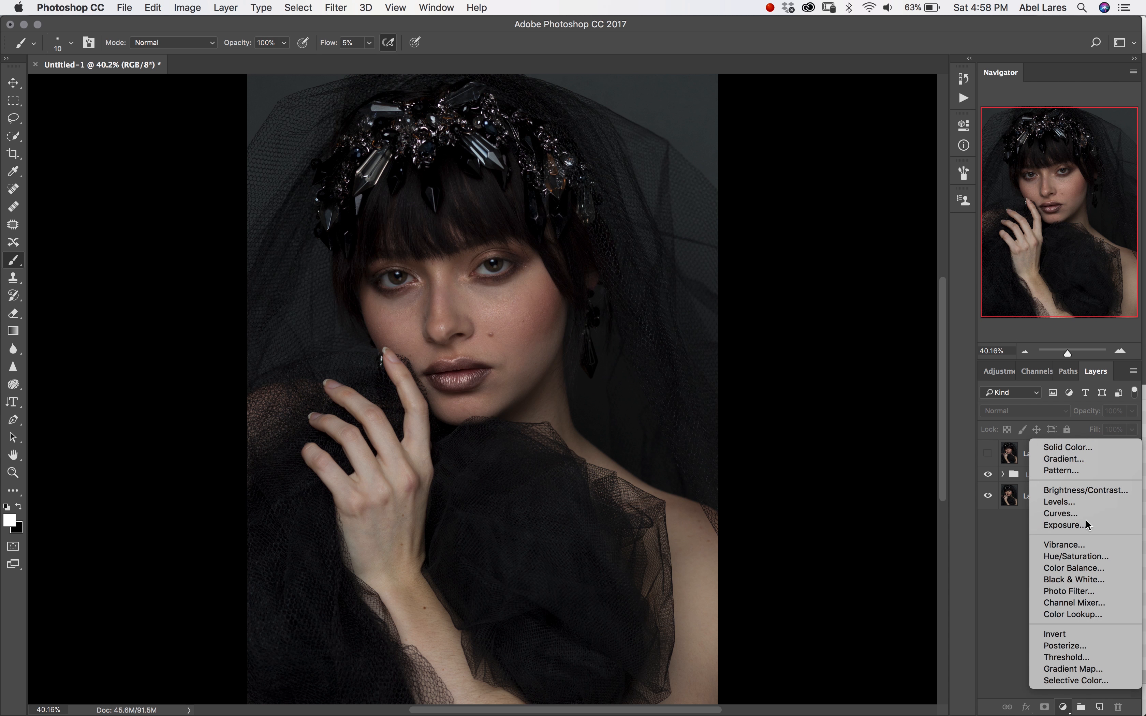
click(1087, 446)
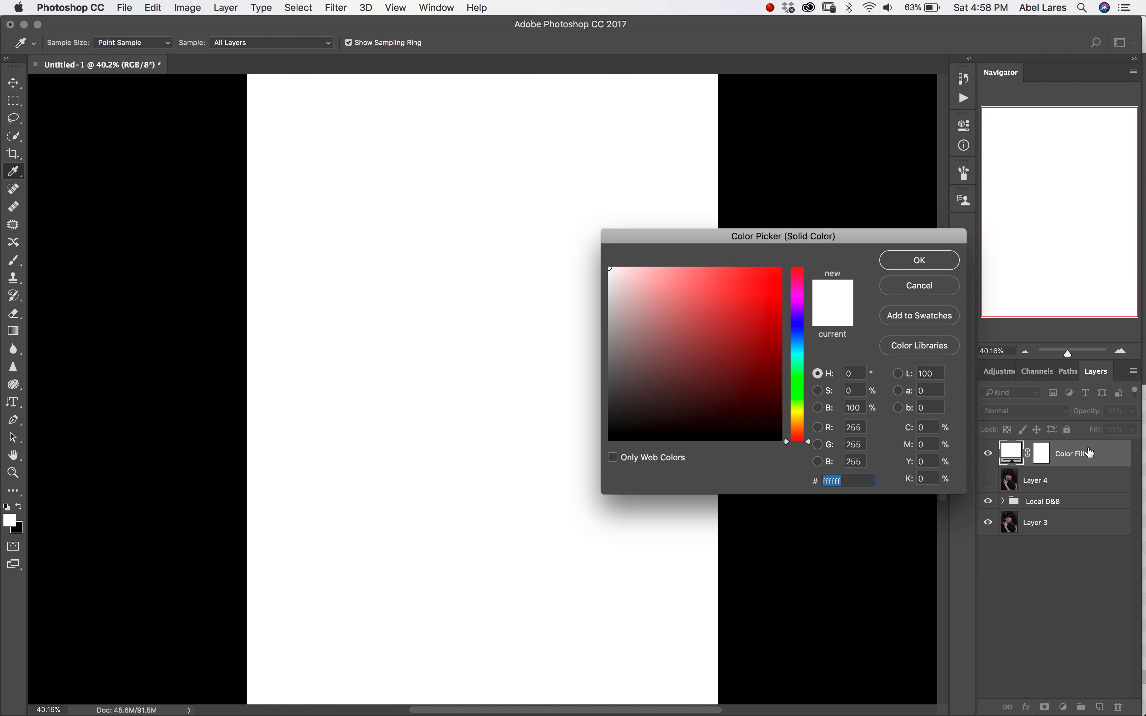
click(925, 262)
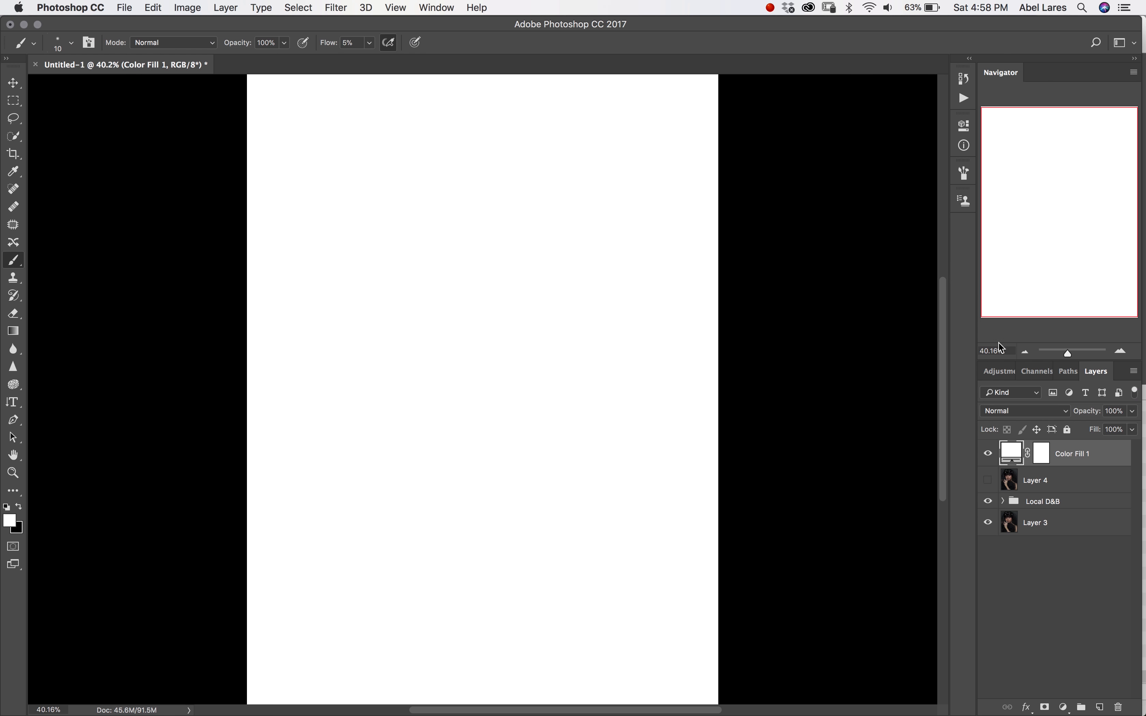
Set the white fill layer's blending mode to Color and rename the layer Desaturate.
click(1040, 416)
scroll(1040, 415, down, 2)
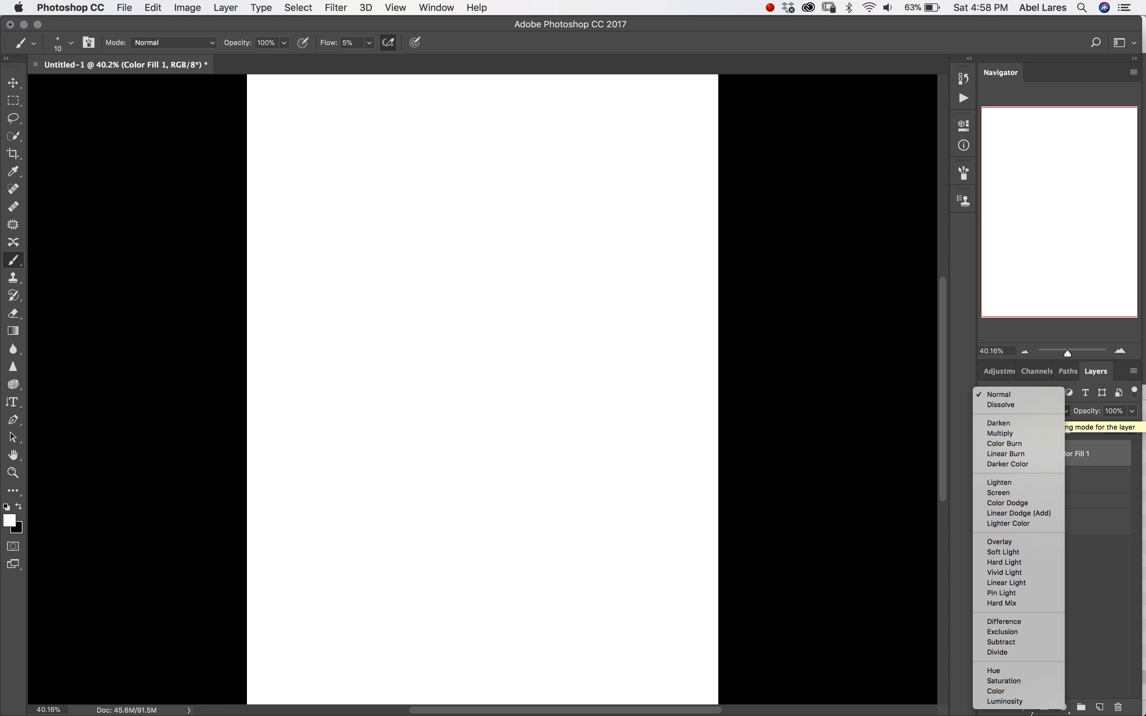
scroll(1038, 696, down, 3)
click(1018, 644)
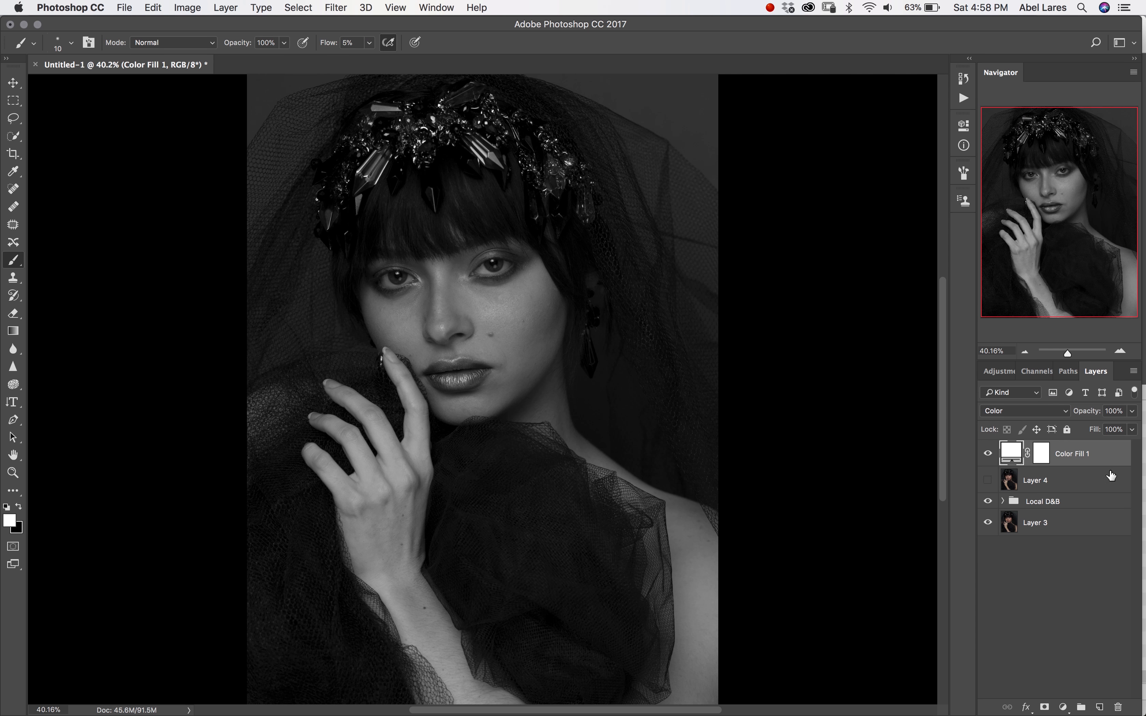
double_click(1078, 456)
text(Desaturate)
key(Return)
Add a Curves adjustment layer named Aid above Desaturate, with its blending mode set to Multiply.
click(1064, 708)
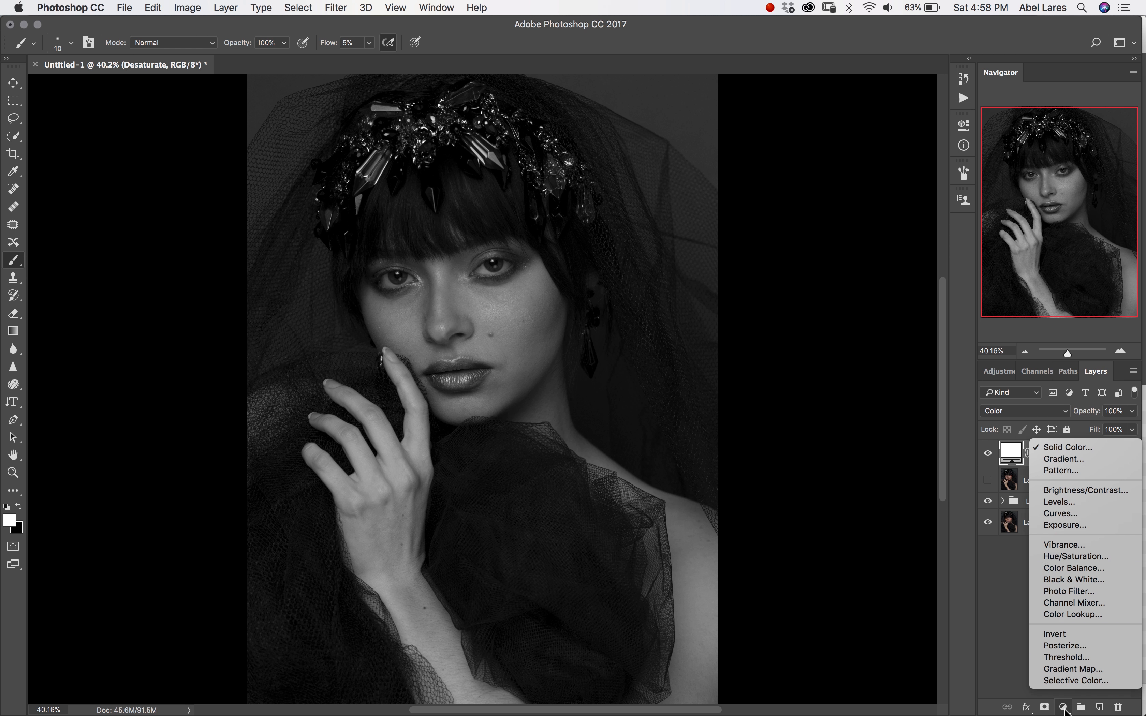
click(1093, 515)
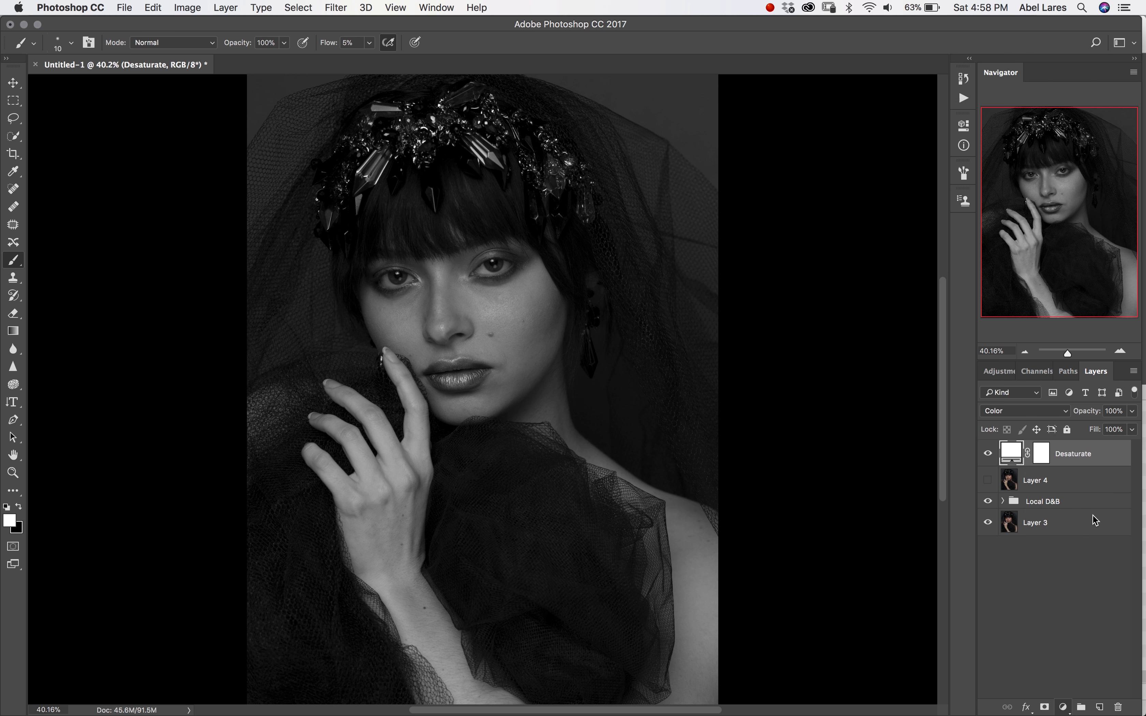
double_click(1065, 454)
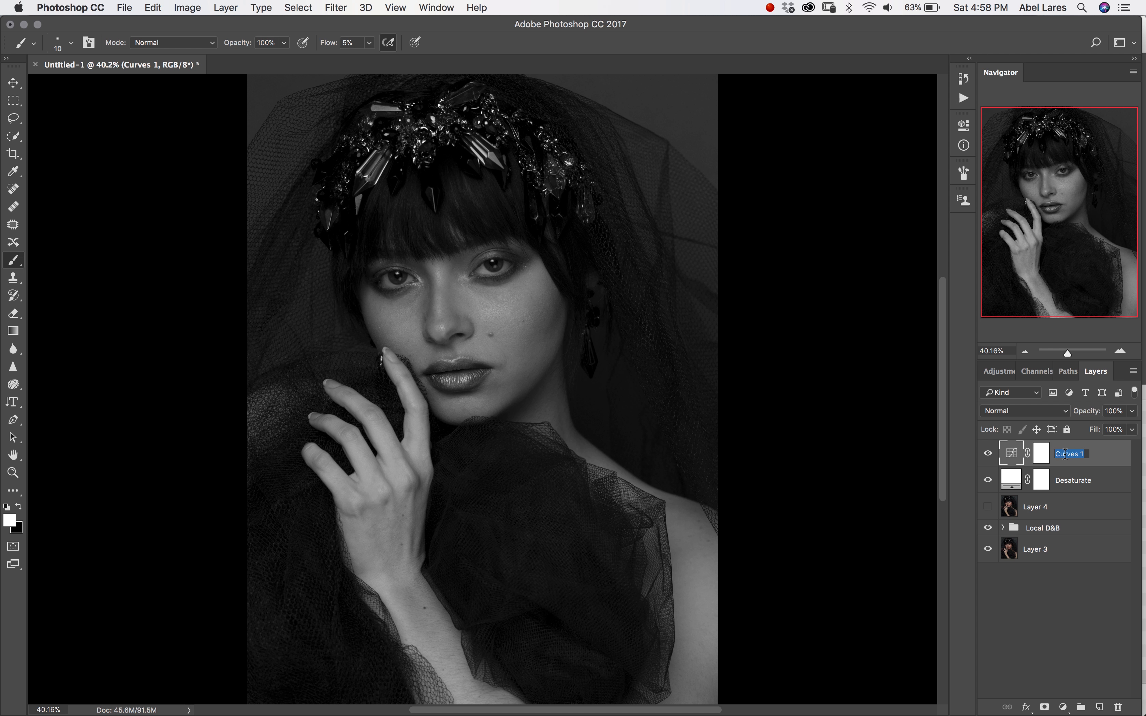
text(Aid)
key(Return)
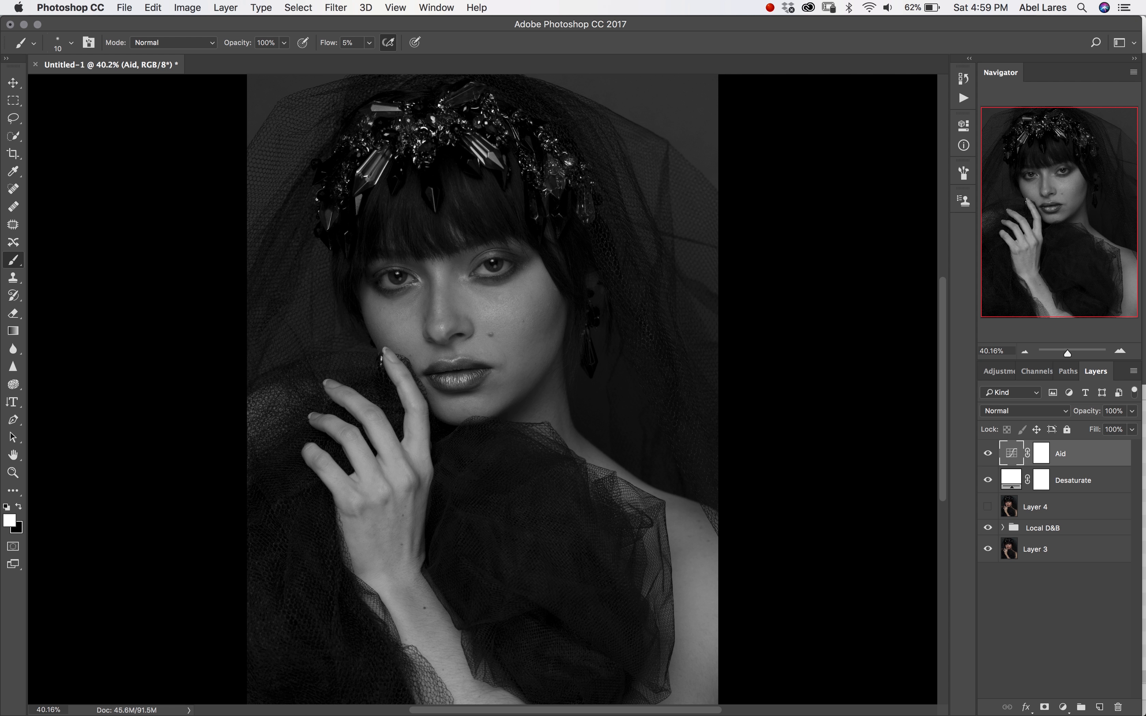
click(1052, 420)
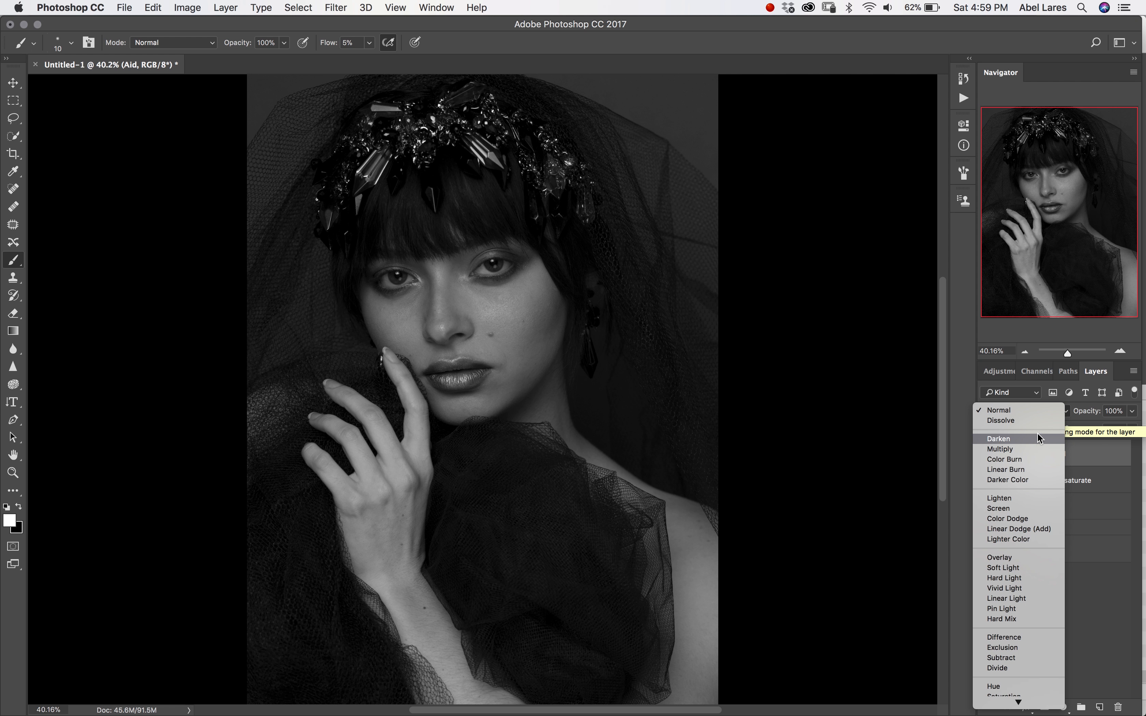
click(1034, 449)
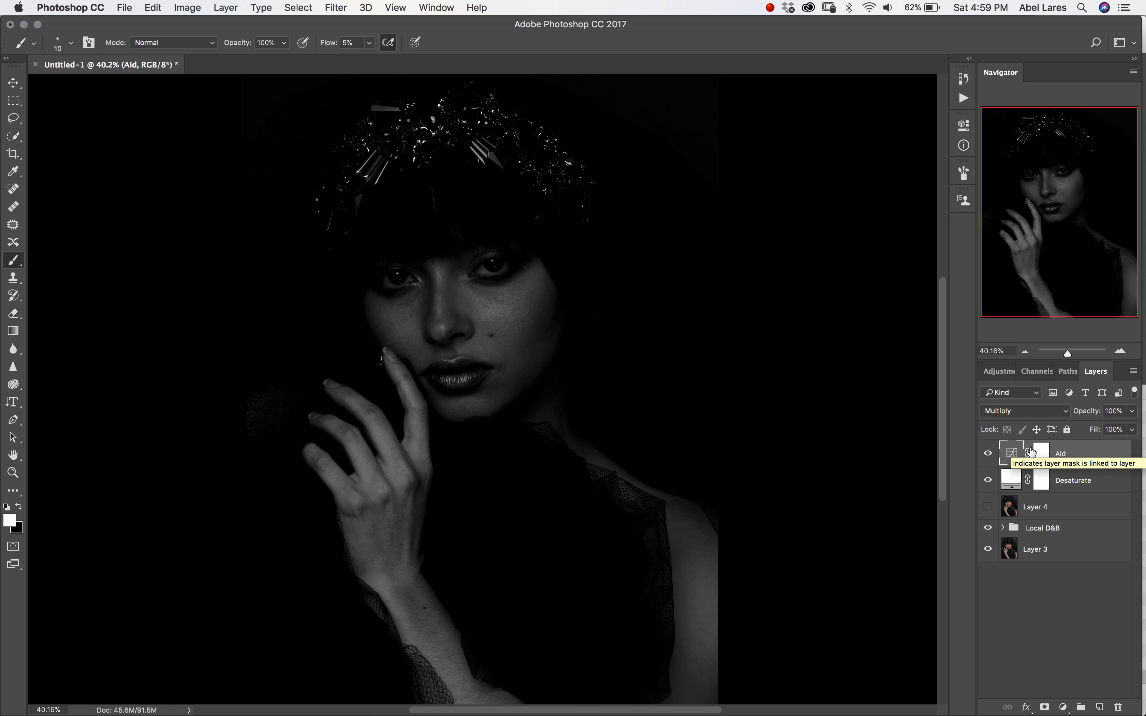
Try Screen blending on the Aid layer, lower its opacity to 41%, and return its blending mode to Multiply.
click(1038, 411)
click(1023, 465)
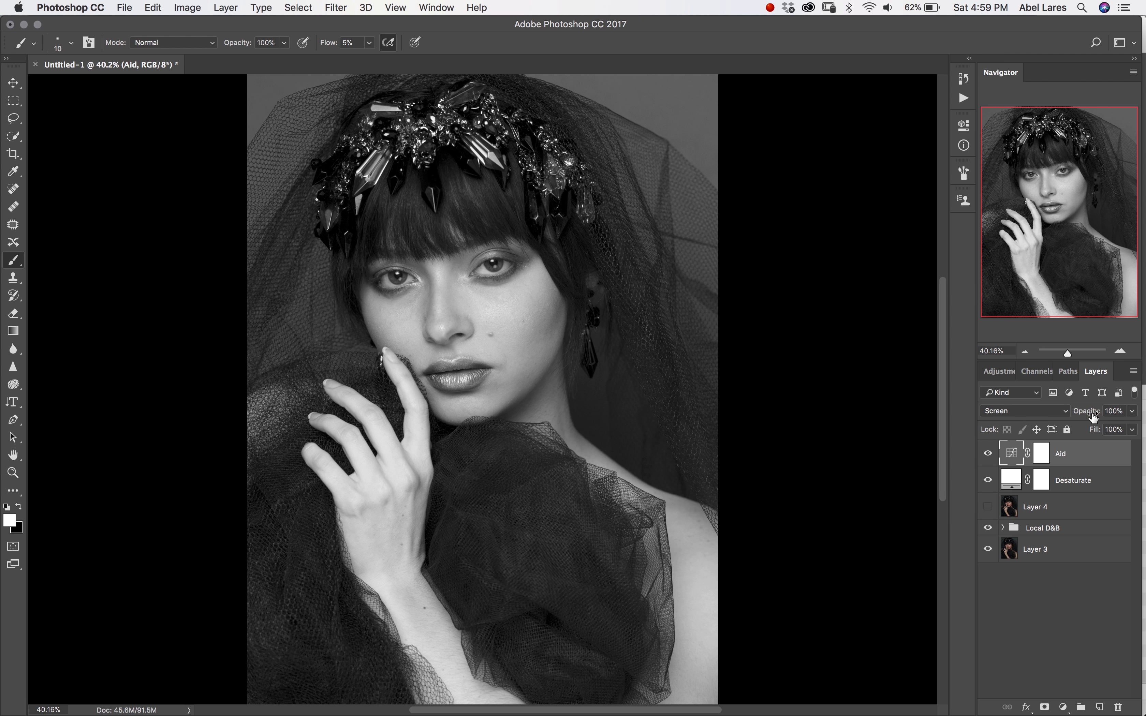
drag(1093, 416, 1053, 420)
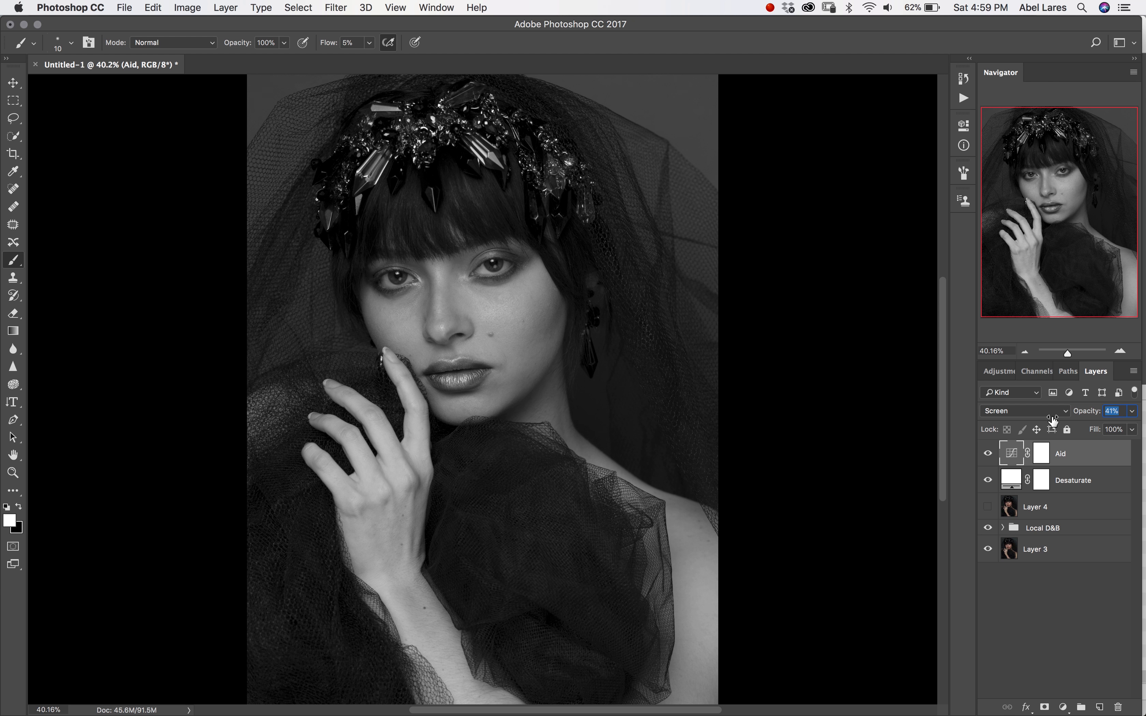
click(1035, 412)
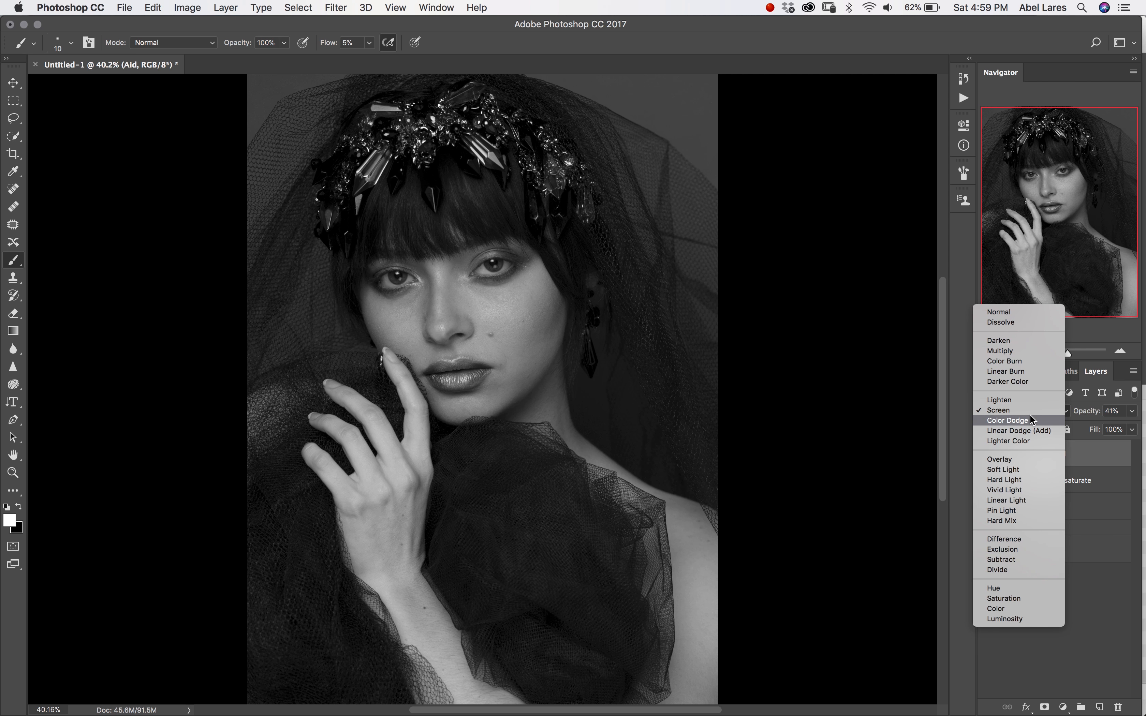
click(1031, 351)
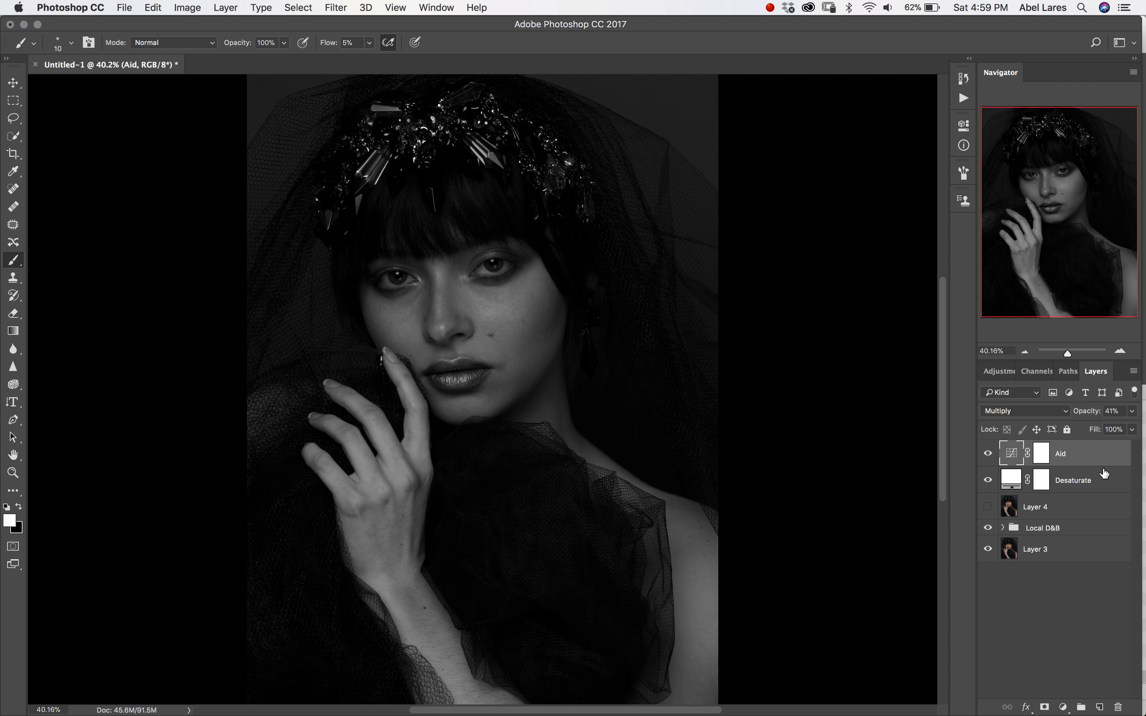
Group the Aid and Desaturate layers as Visual Aid, and move Layer 4 above the group.
shift+click(1104, 485)
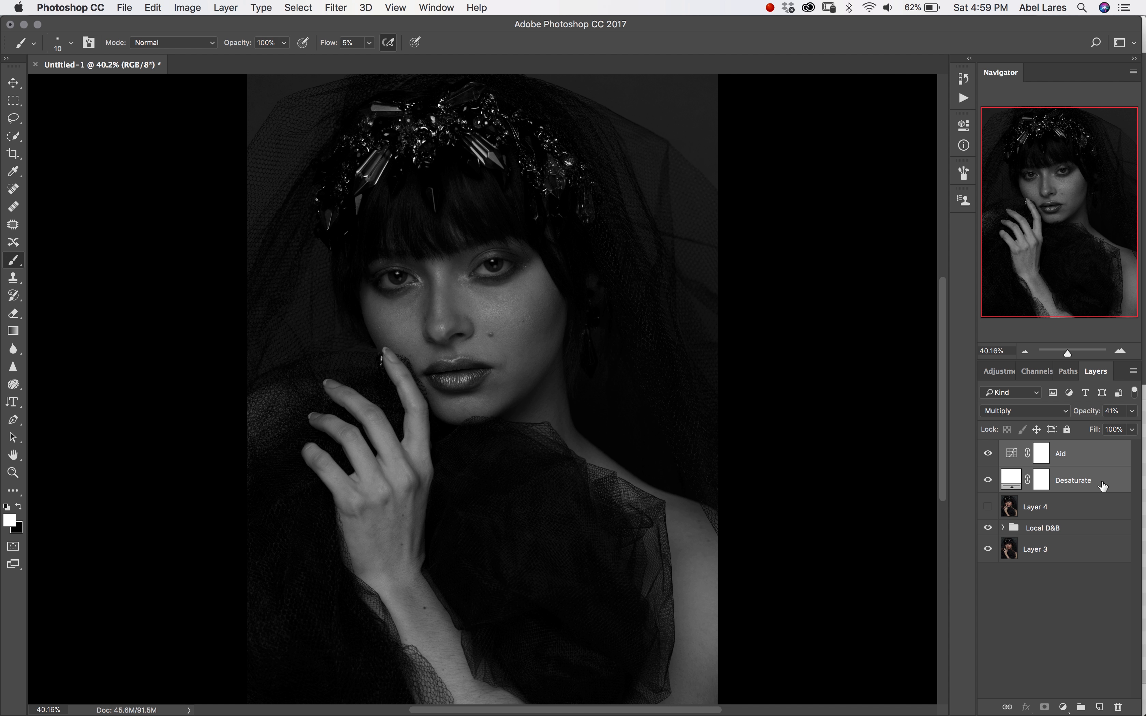
key(super+g)
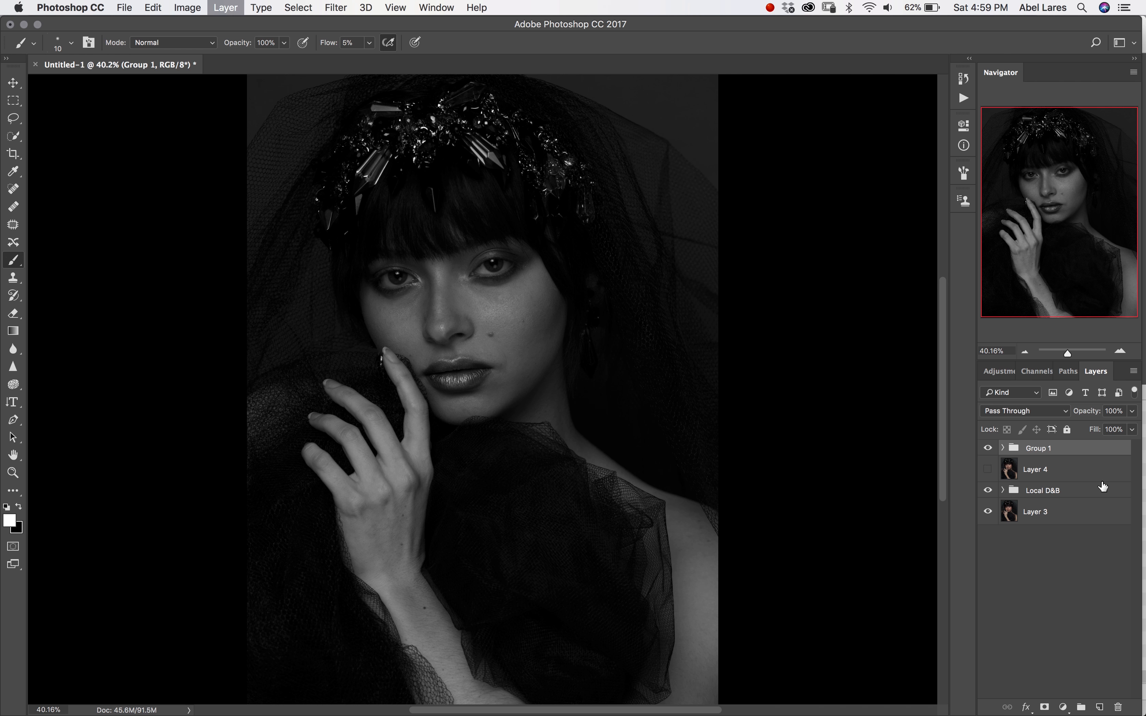
double_click(1054, 448)
text(Visual A)
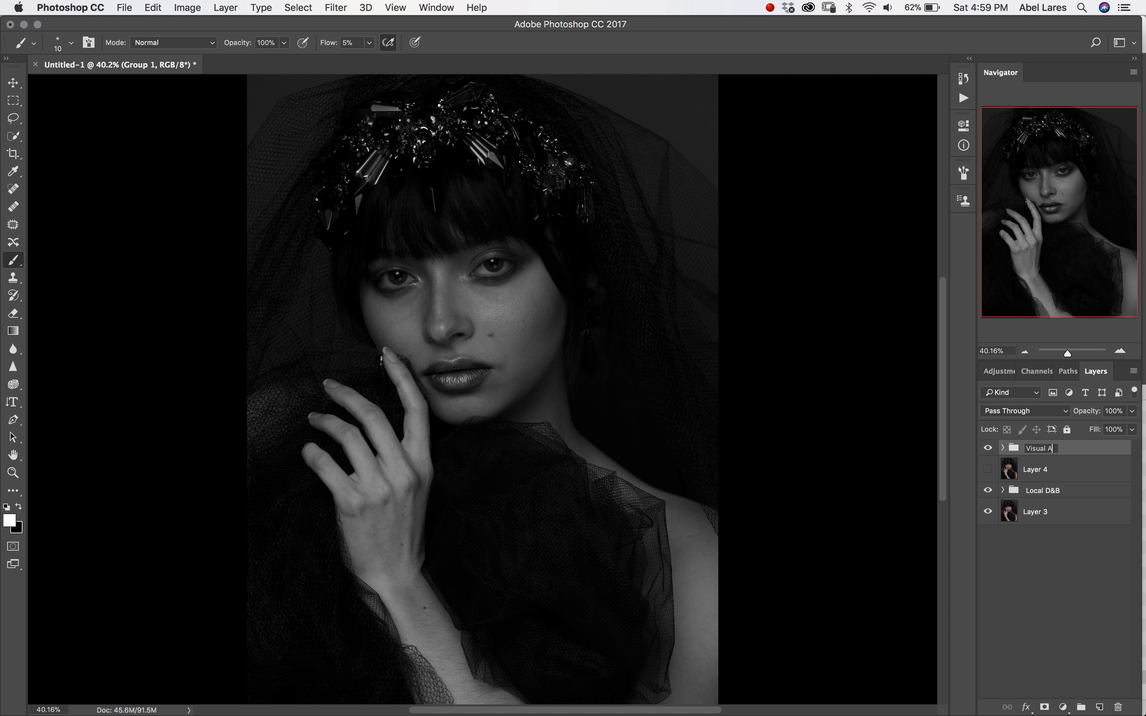
key(Return)
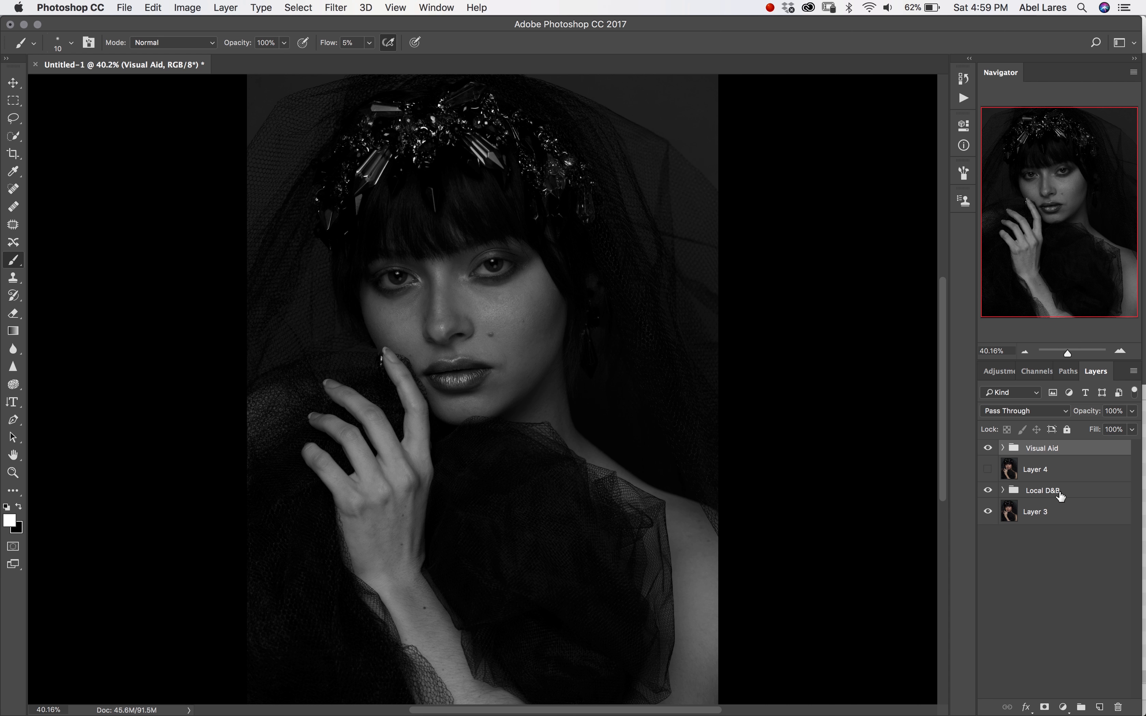
click(1073, 473)
drag(1074, 473, 1073, 441)
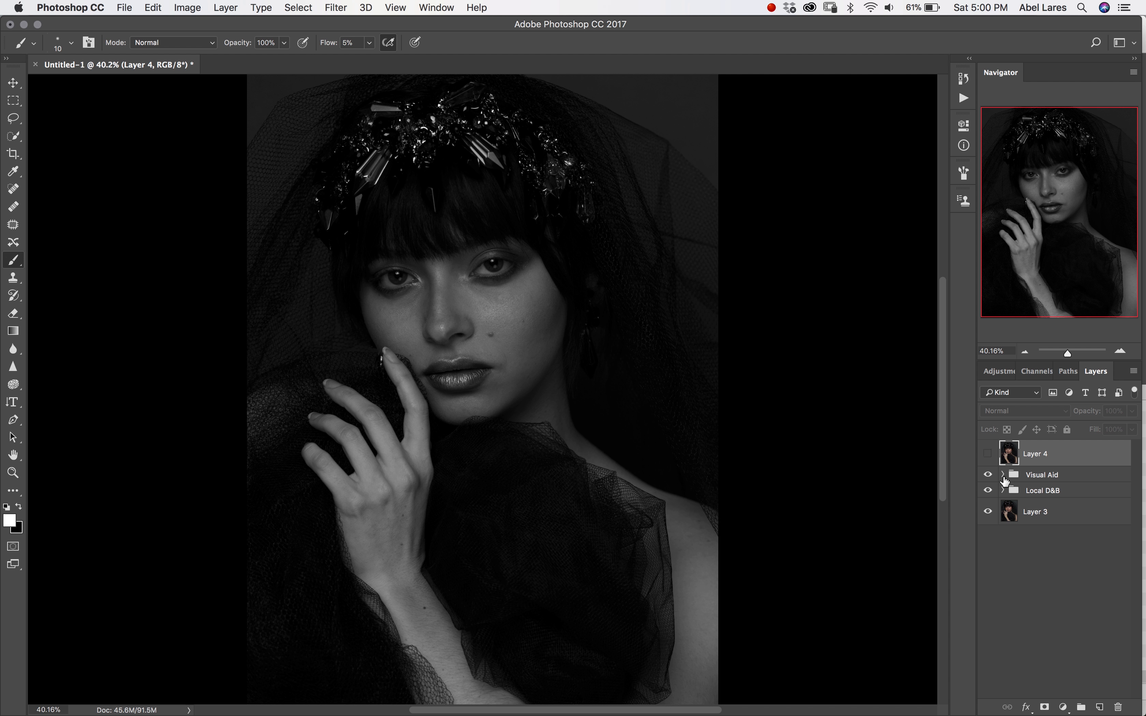
Set the Aid layer's opacity to 60% inside the Visual Aid group.
click(1003, 475)
click(1023, 495)
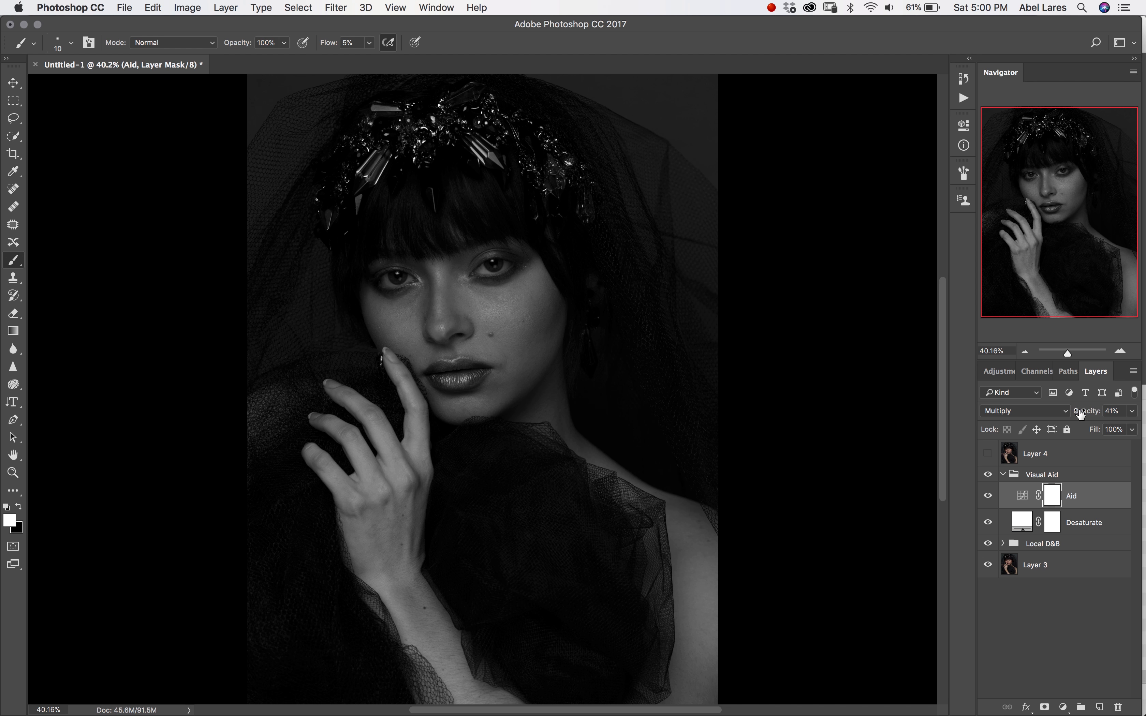
drag(1083, 415, 1093, 415)
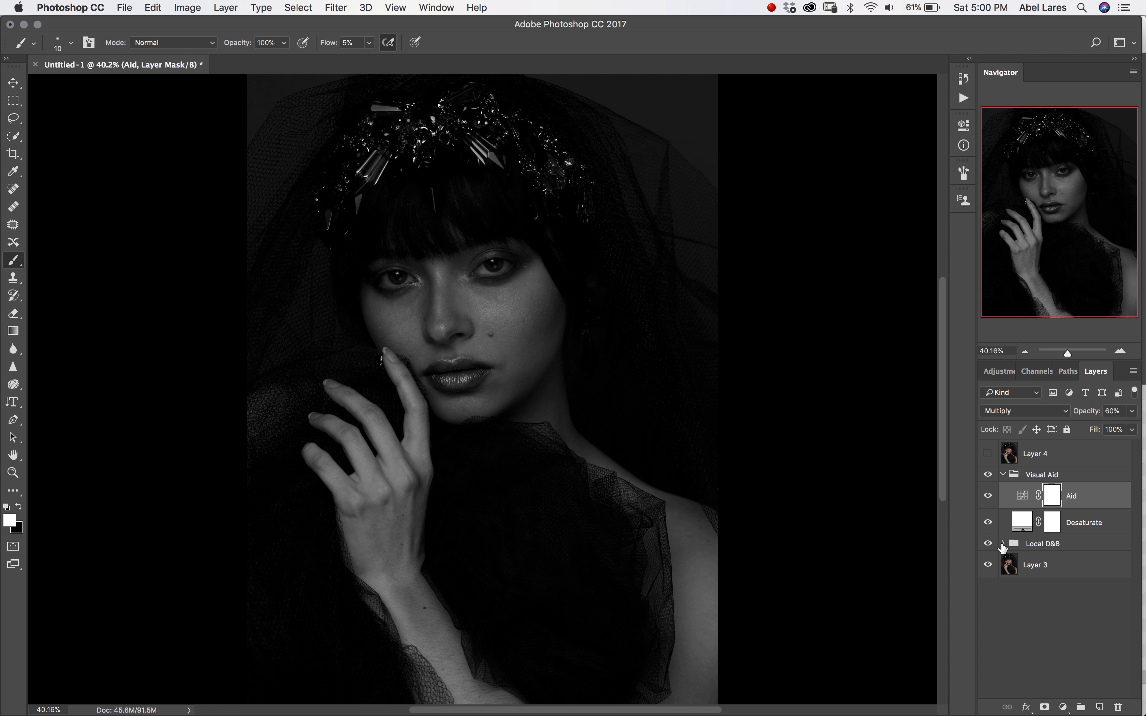
Select the Dodge layer's mask in the Local D&B group and set the soft brush size to 80 px.
click(1003, 544)
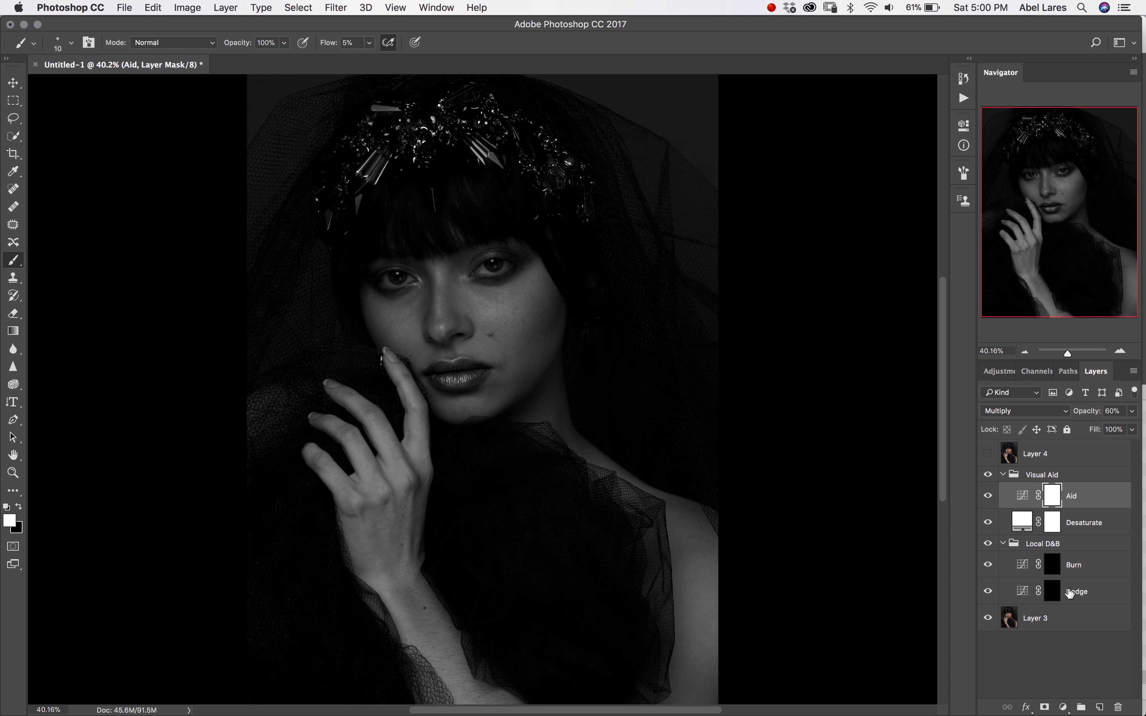
click(1052, 598)
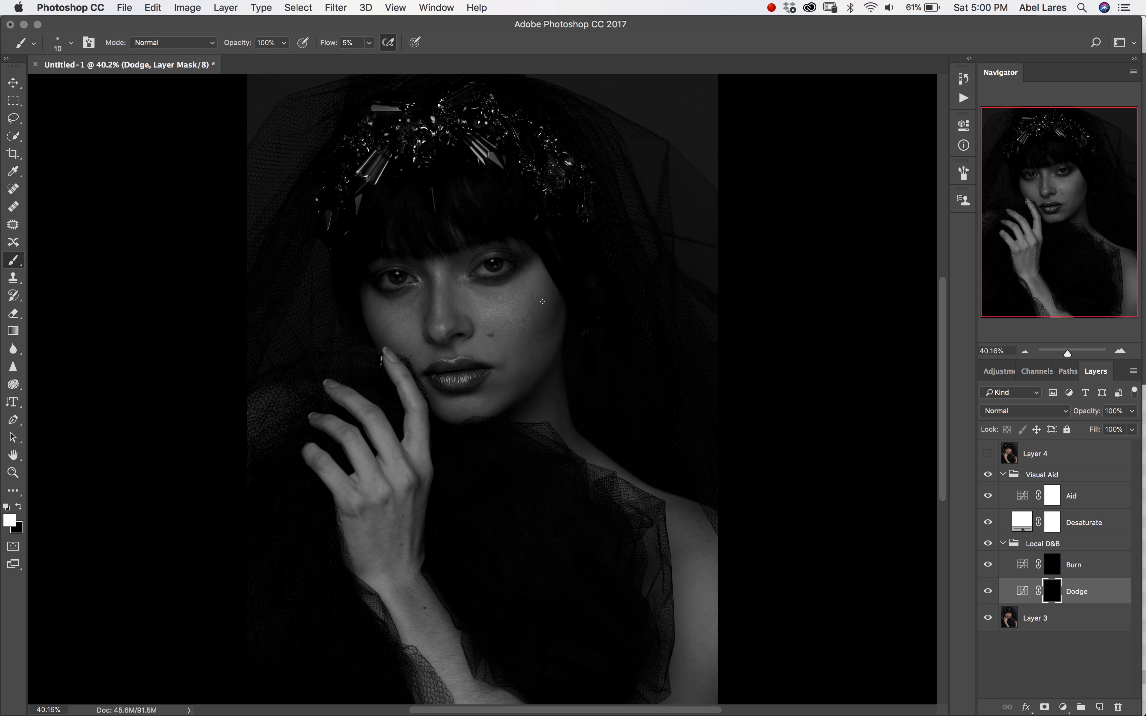
right_click(495, 306)
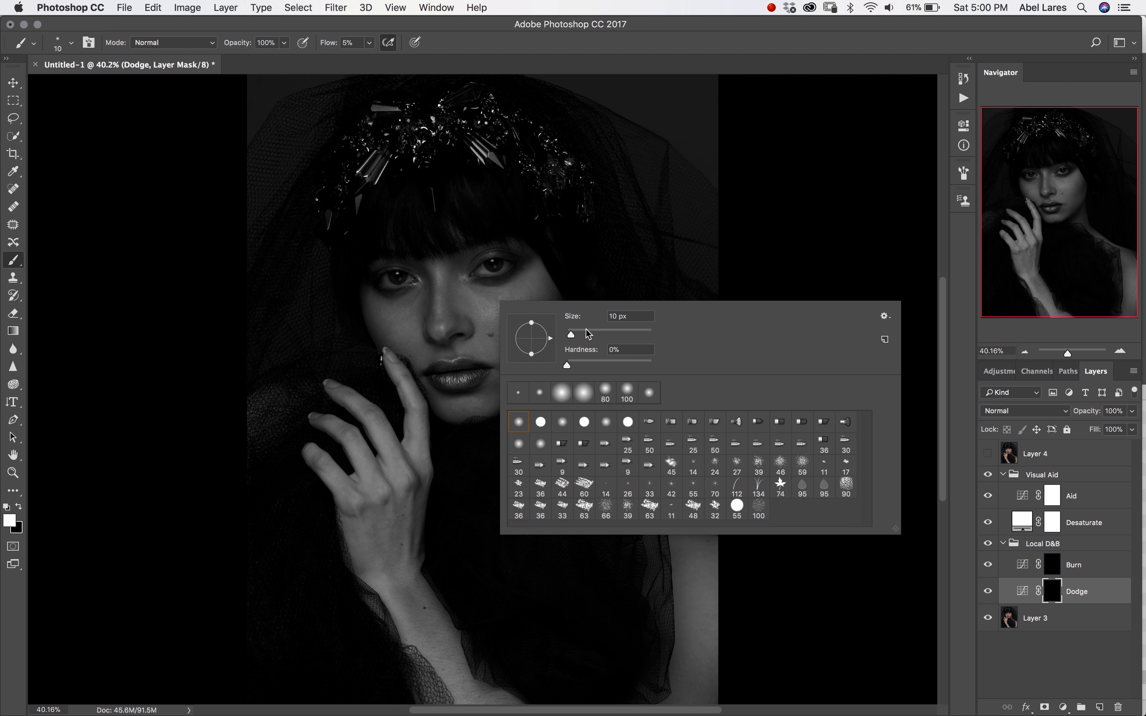
click(748, 264)
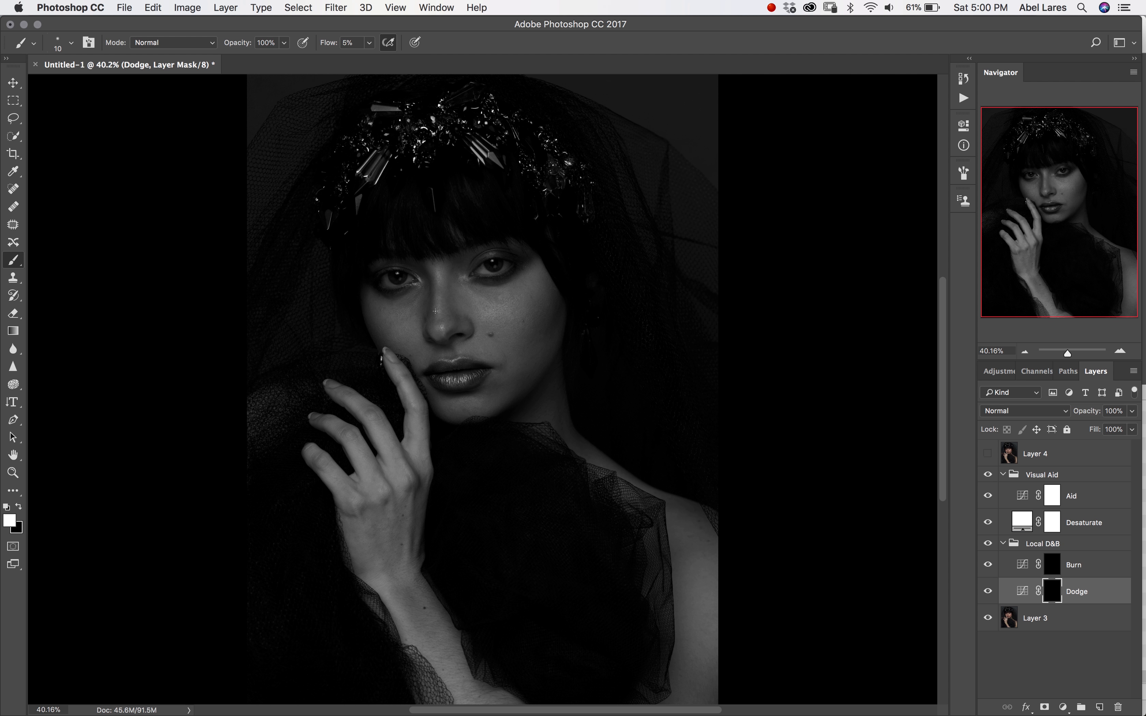
key(z)
mouse_move(398, 289)
mouse_down()
mouse_move(434, 335)
mouse_move(469, 351)
mouse_up()
key(b)
key(bracketright)
key(bracketright)
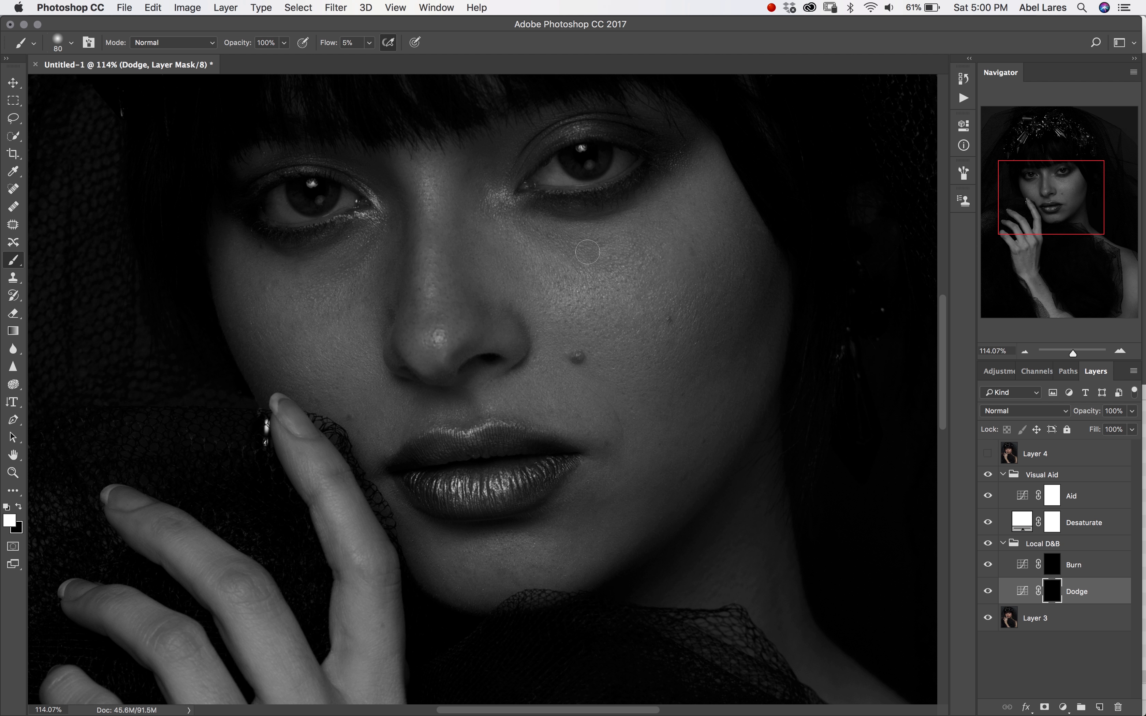
Paint white on the Dodge mask at 5% flow over the dark patches beneath the eye on the image's right side.
key(bracketleft)
key(bracketleft)
key(bracketleft)
key(bracketleft)
key(bracketleft)
key(bracketleft)
key(bracketright)
key(bracketright)
key(bracketright)
key(bracketright)
key(bracketright)
key(bracketright)
key(bracketleft)
key(bracketleft)
drag(599, 243, 594, 257)
key(bracketright)
key(bracketright)
key(bracketright)
key(bracketright)
key(bracketleft)
Raise the Aid layer's opacity slightly above 71% and return to the Dodge layer's mask.
click(1089, 495)
drag(1087, 416, 1092, 417)
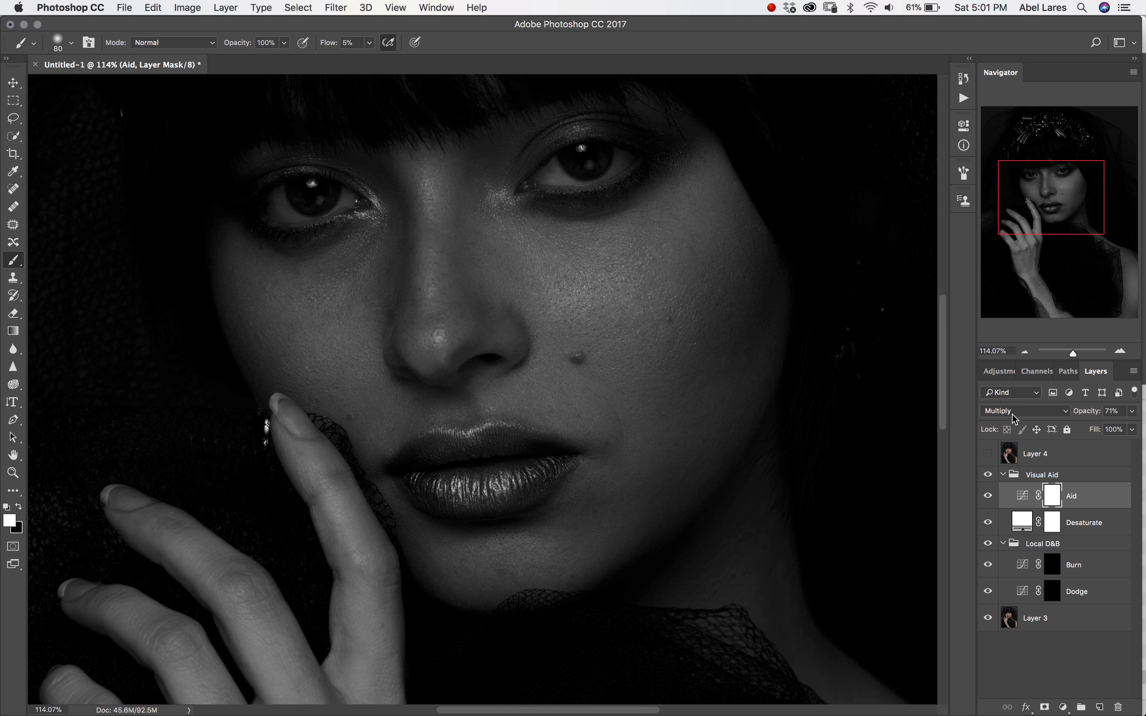
drag(1086, 418, 1090, 417)
click(1051, 594)
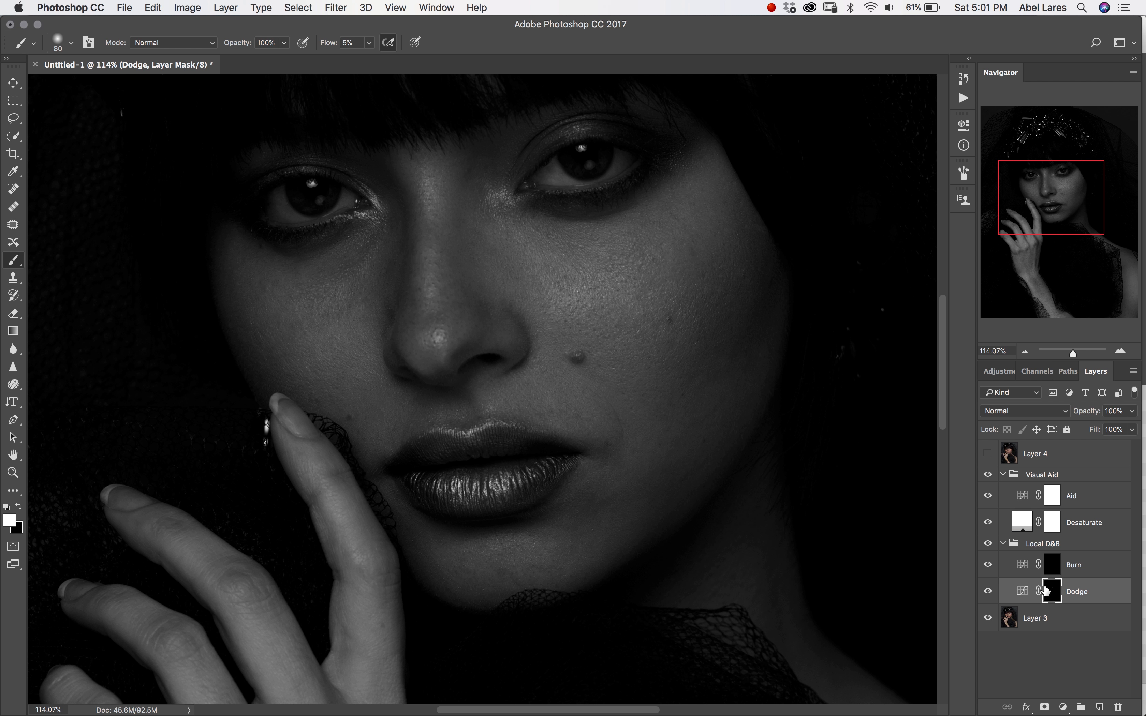
Lighten the uneven dark patches on the cheeks by painting on the Dodge mask, varying the brush size around 80 px.
key(bracketleft)
key(bracketleft)
key(bracketleft)
key(bracketright)
key(bracketright)
key(bracketleft)
key(bracketleft)
key(bracketright)
key(bracketright)
key(bracketleft)
key(bracketleft)
key(bracketright)
key(bracketright)
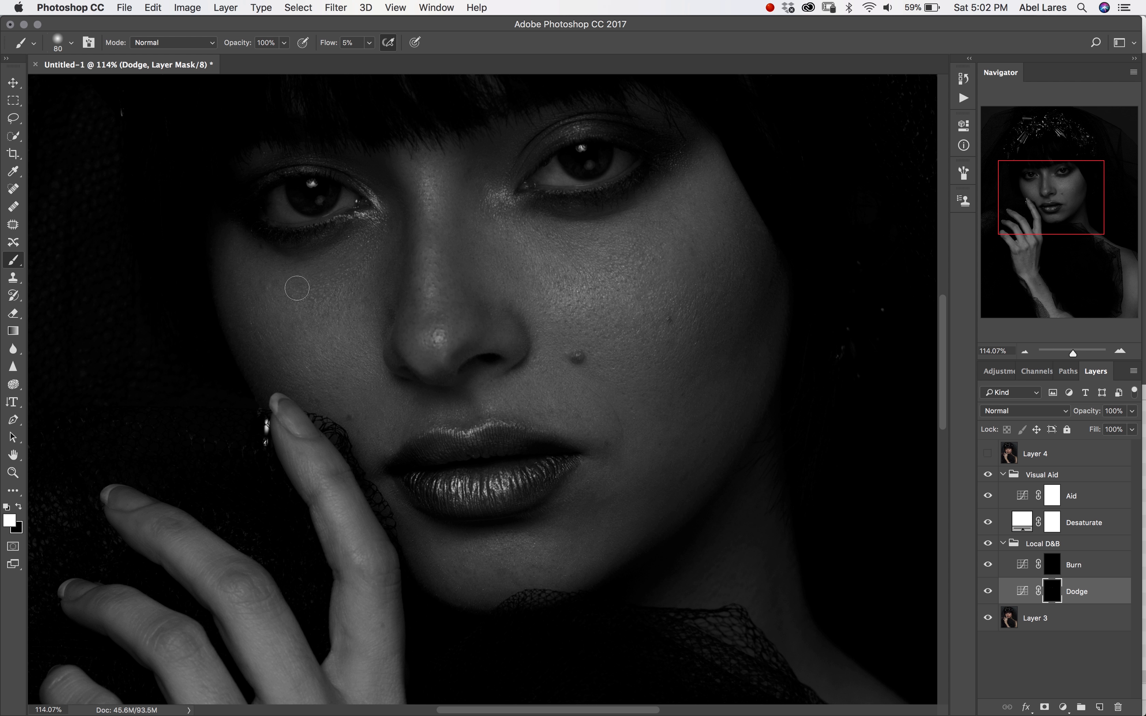
key(bracketleft)
key(bracketright)
key(bracketright)
key(bracketright)
key(bracketright)
key(bracketleft)
Toggle the Dodge layer's visibility to compare the skin before and after lightening.
click(988, 592)
click(989, 592)
click(988, 592)
click(989, 593)
Lighten small dark areas around the mouth and lips on the Dodge mask, reducing the brush to 30 px.
key(bracketleft)
key(bracketleft)
key(bracketleft)
drag(606, 443, 622, 447)
key(bracketright)
key(bracketright)
key(bracketleft)
key(bracketright)
key(bracketleft)
key(bracketleft)
key(bracketright)
key(bracketleft)
key(bracketright)
key(bracketright)
key(bracketright)
key(bracketleft)
key(bracketleft)
key(bracketleft)
key(bracketright)
key(bracketright)
key(bracketright)
key(bracketleft)
key(bracketleft)
key(bracketleft)
key(bracketleft)
drag(325, 469, 455, 460)
key(bracketleft)
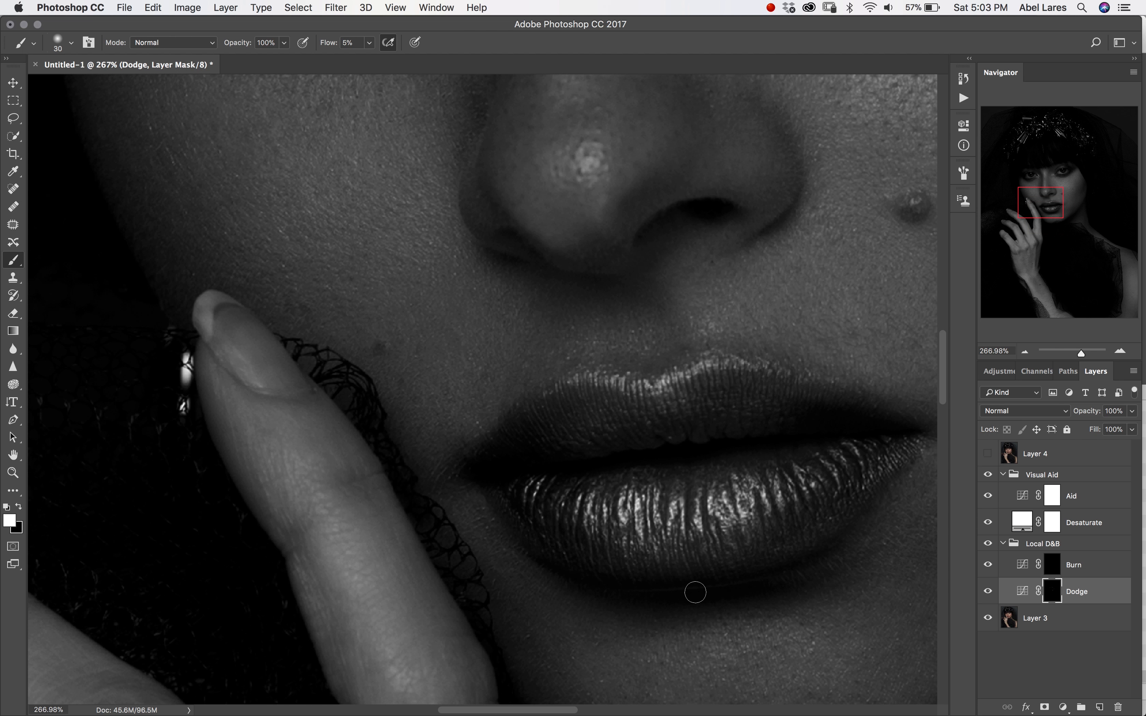
Reduce the Aid layer's opacity to 38% and return to the Dodge layer's mask.
scroll(616, 502, down, 10)
scroll(616, 502, right, 7)
scroll(539, 398, up, 7)
scroll(540, 398, right, 9)
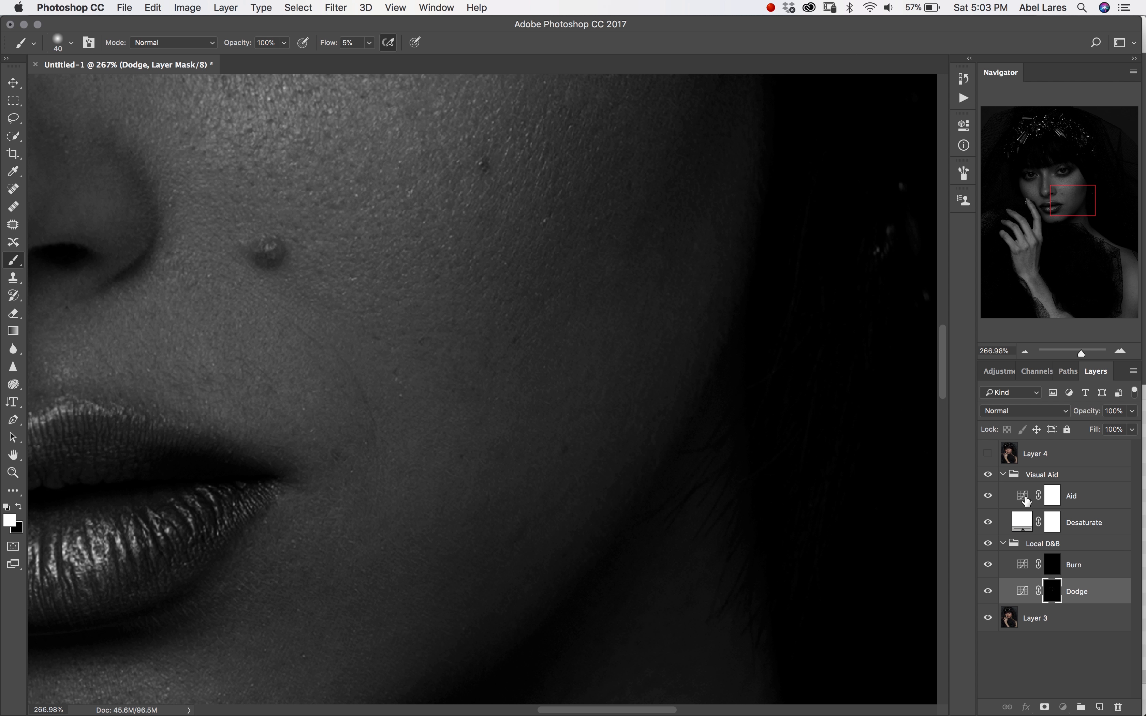
click(1029, 499)
drag(1089, 415, 1063, 415)
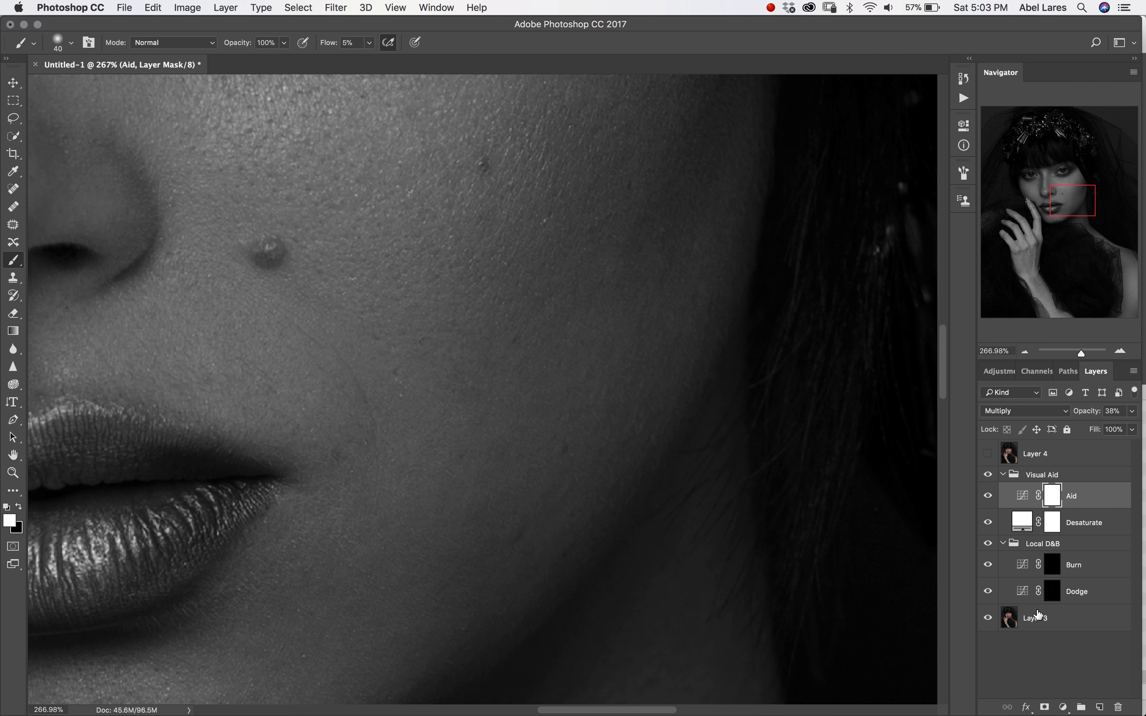
click(1056, 595)
Lighten the dark spots on the lower cheek and jaw beside the mouth on the Dodge mask, using a 35 to 40 px brush.
scroll(524, 524, down, 5)
scroll(525, 525, left, 4)
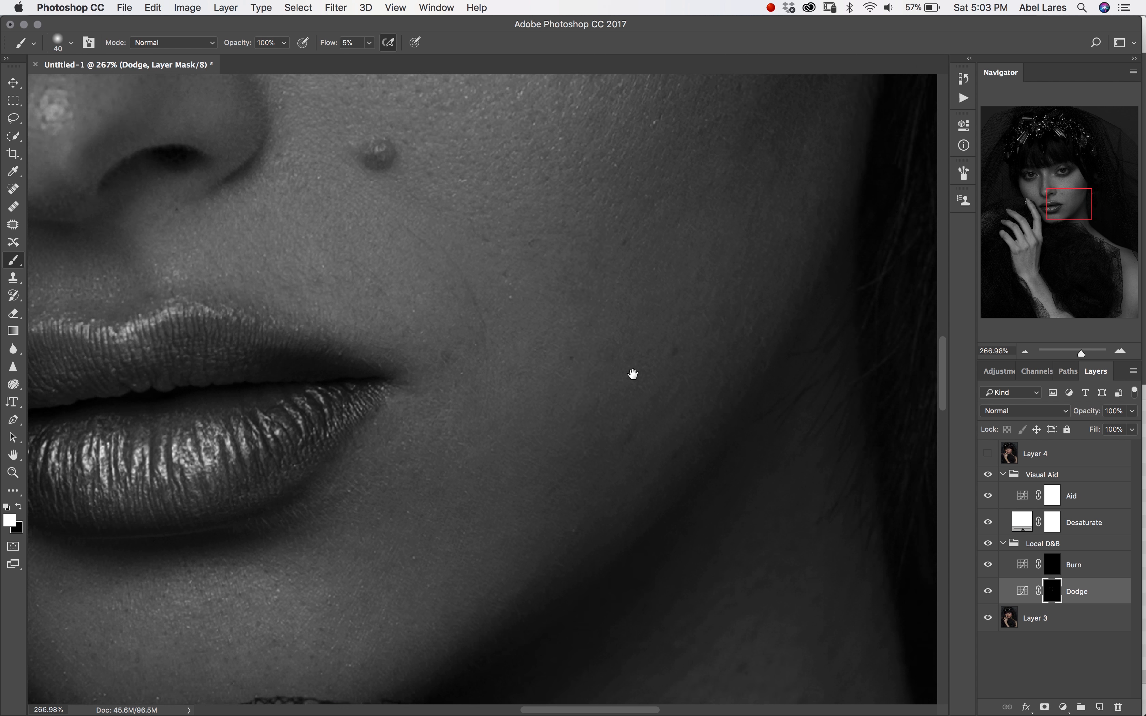
key(bracketleft)
key(bracketleft)
key(bracketleft)
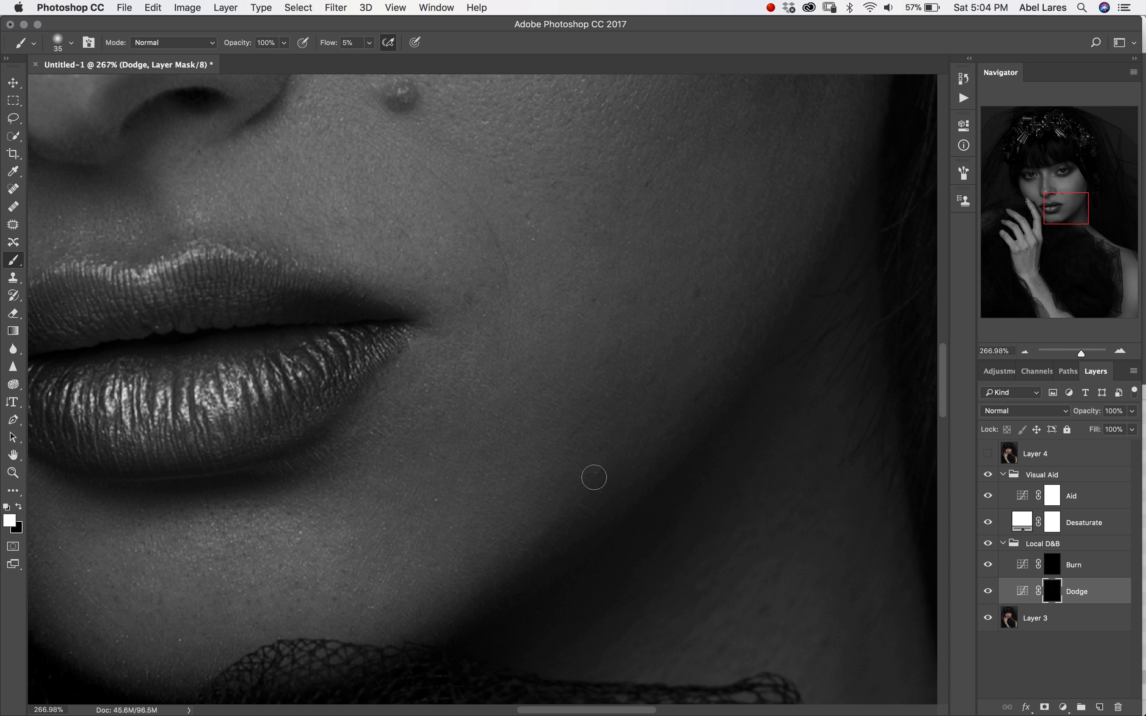
key(bracketright)
key(bracketright)
key(bracketleft)
key(bracketleft)
key(bracketleft)
key(bracketright)
key(bracketright)
key(bracketright)
drag(616, 237, 370, 609)
key(bracketleft)
key(bracketleft)
key(bracketleft)
key(bracketright)
key(bracketright)
key(bracketright)
Hide the Visual Aid group and toggle the Local D&B group's visibility to compare the portrait with and without dodging.
key(super+0)
key(super+plus)
key(super+plus)
mouse_move(402, 395)
mouse_down()
mouse_move(473, 543)
mouse_move(427, 530)
mouse_up()
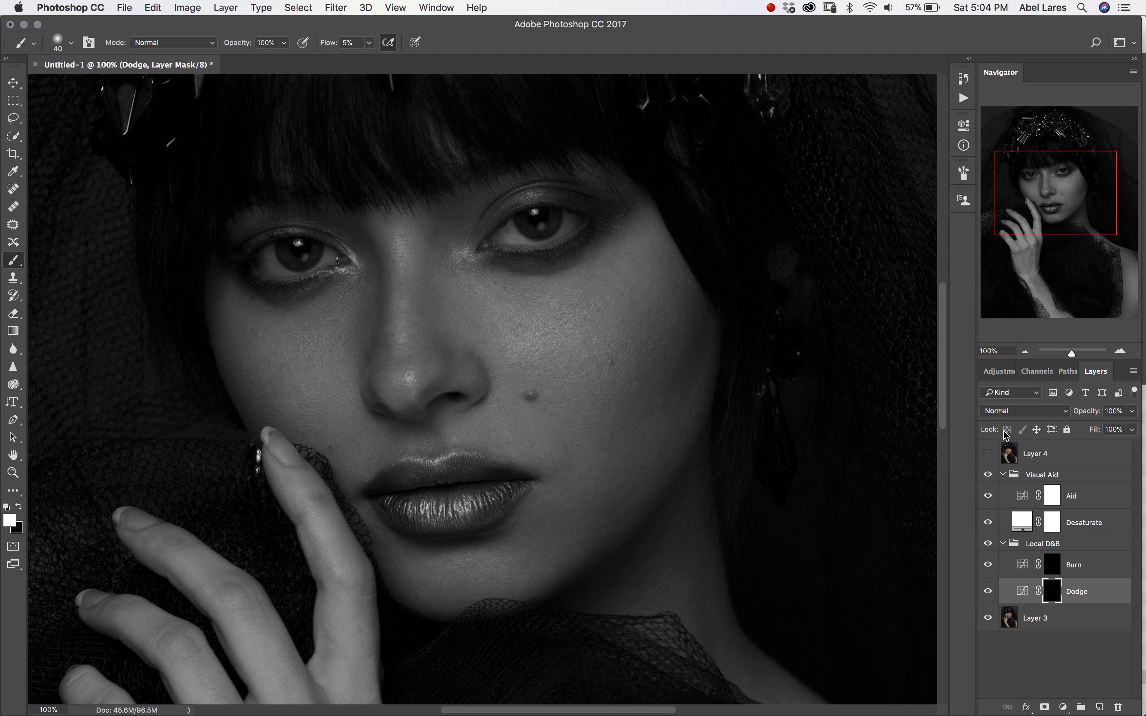
click(1003, 475)
click(989, 475)
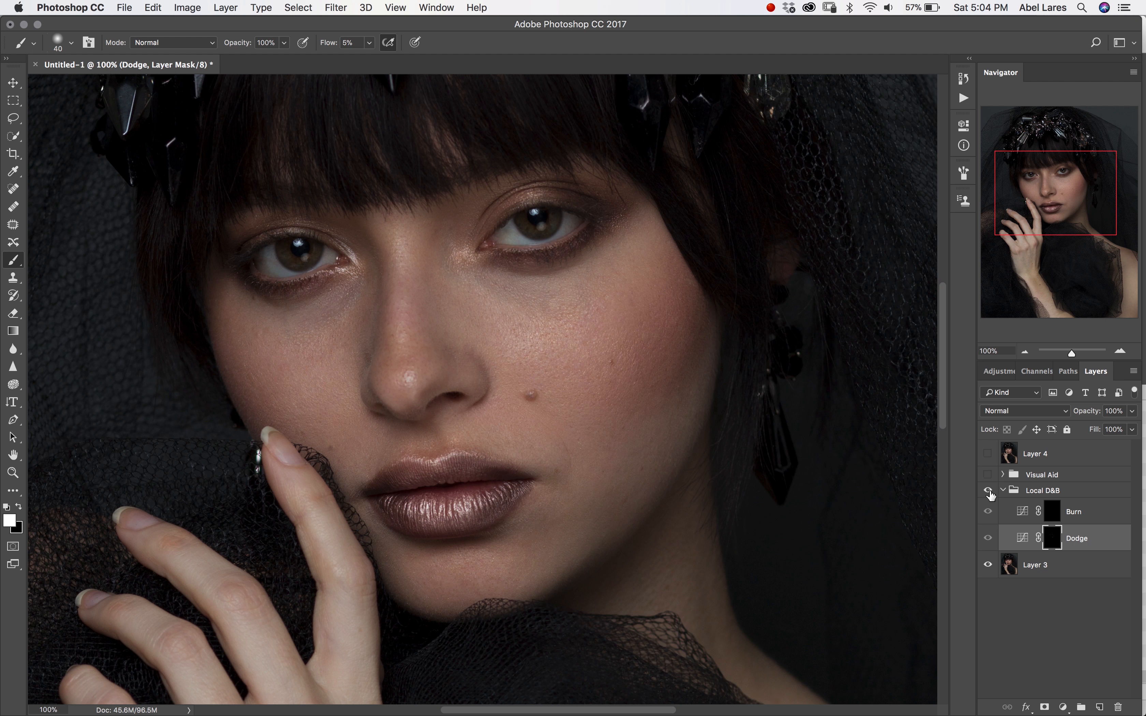
click(989, 492)
click(989, 493)
click(989, 492)
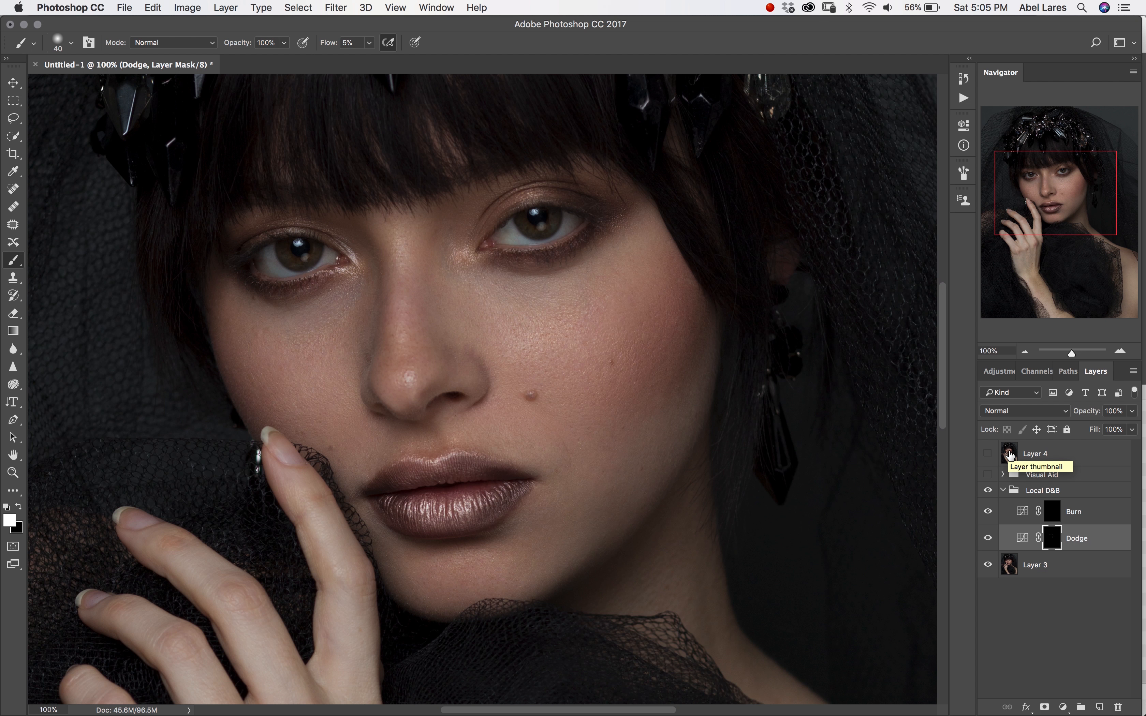
Show the Visual Aid group again and set the Aid layer's opacity to 100%.
key(super+0)
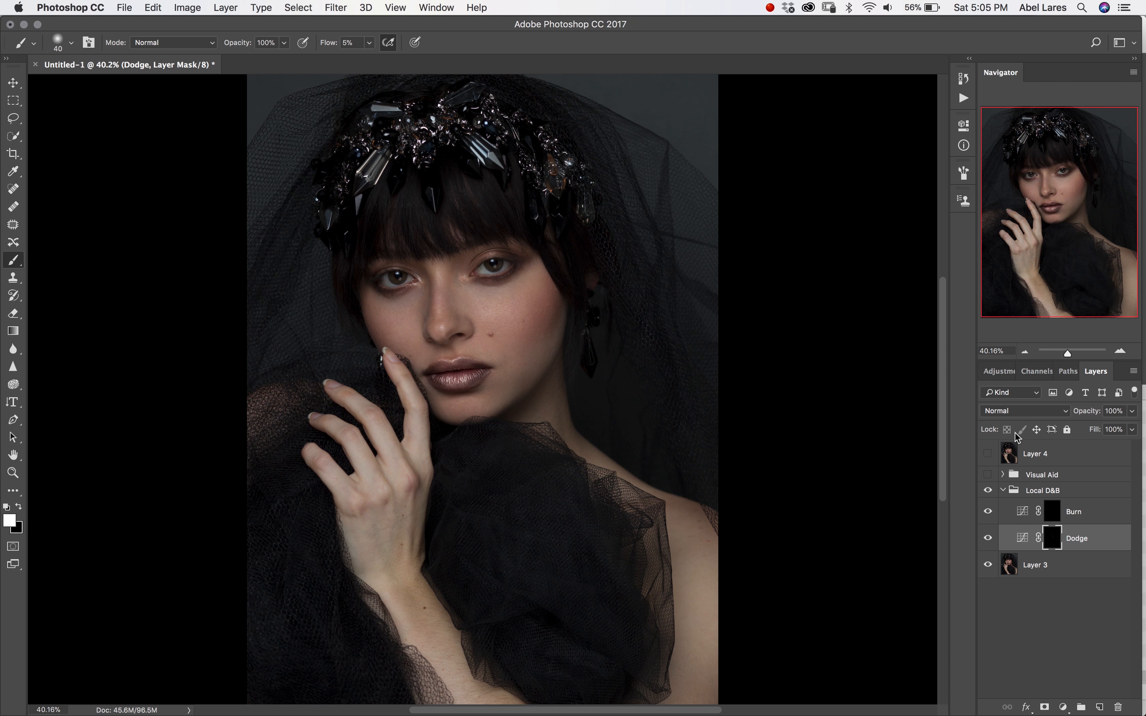
click(989, 475)
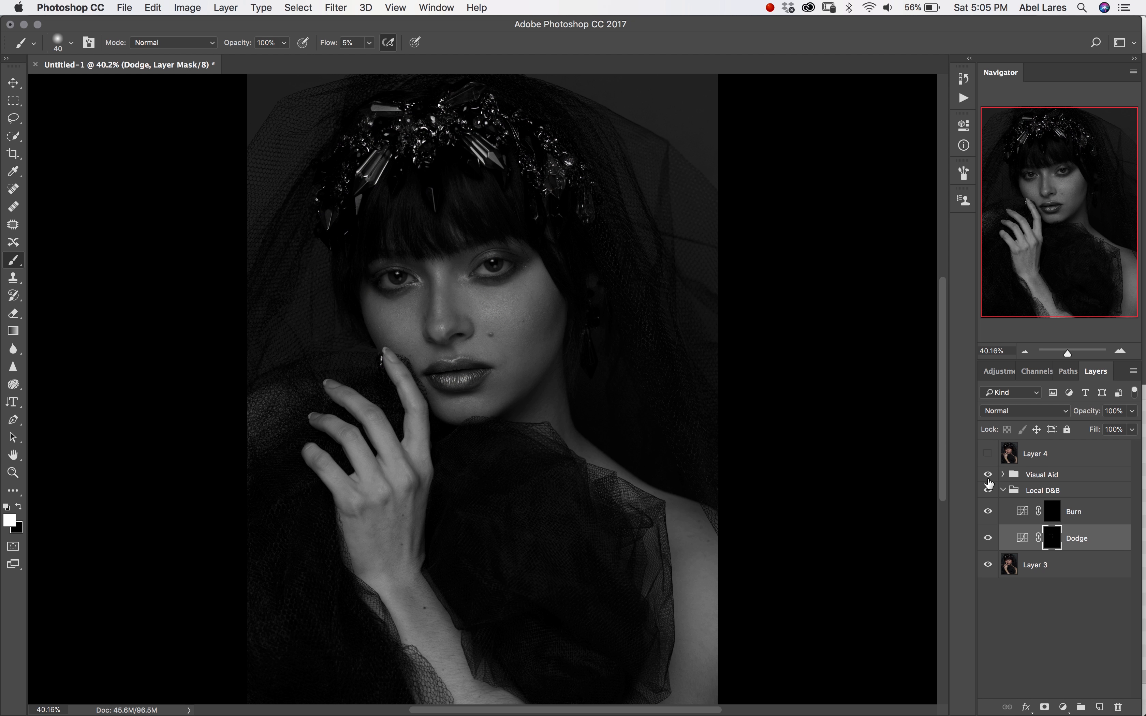
click(1003, 475)
click(1024, 501)
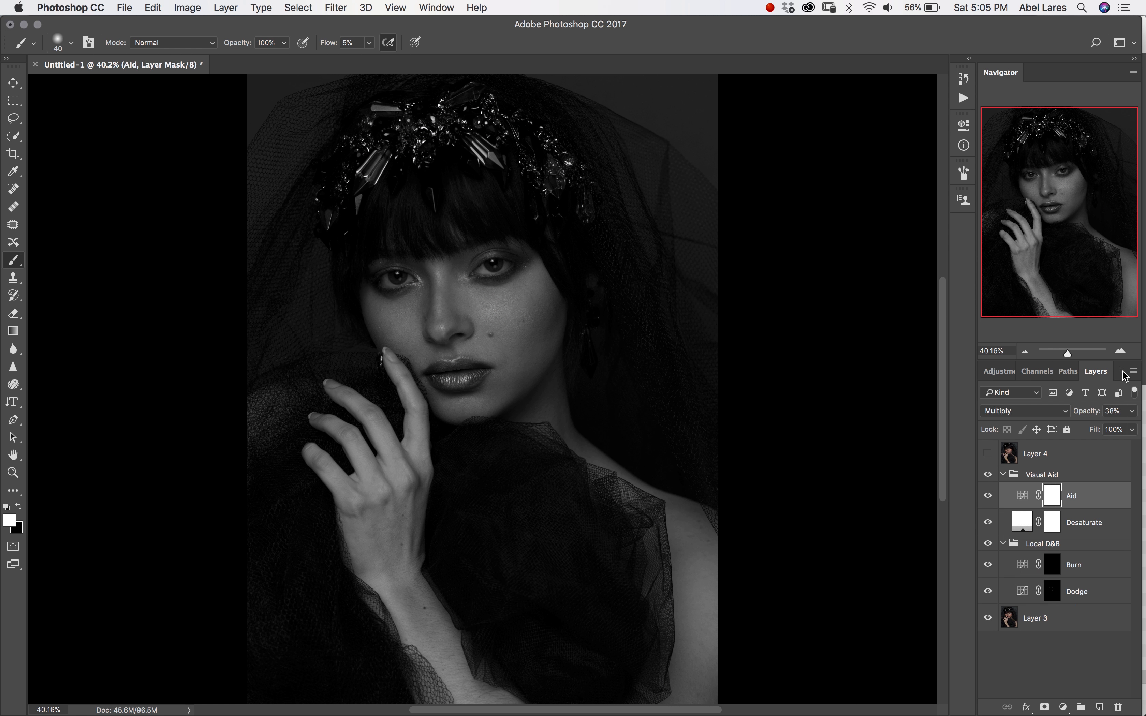
drag(1084, 418, 1125, 420)
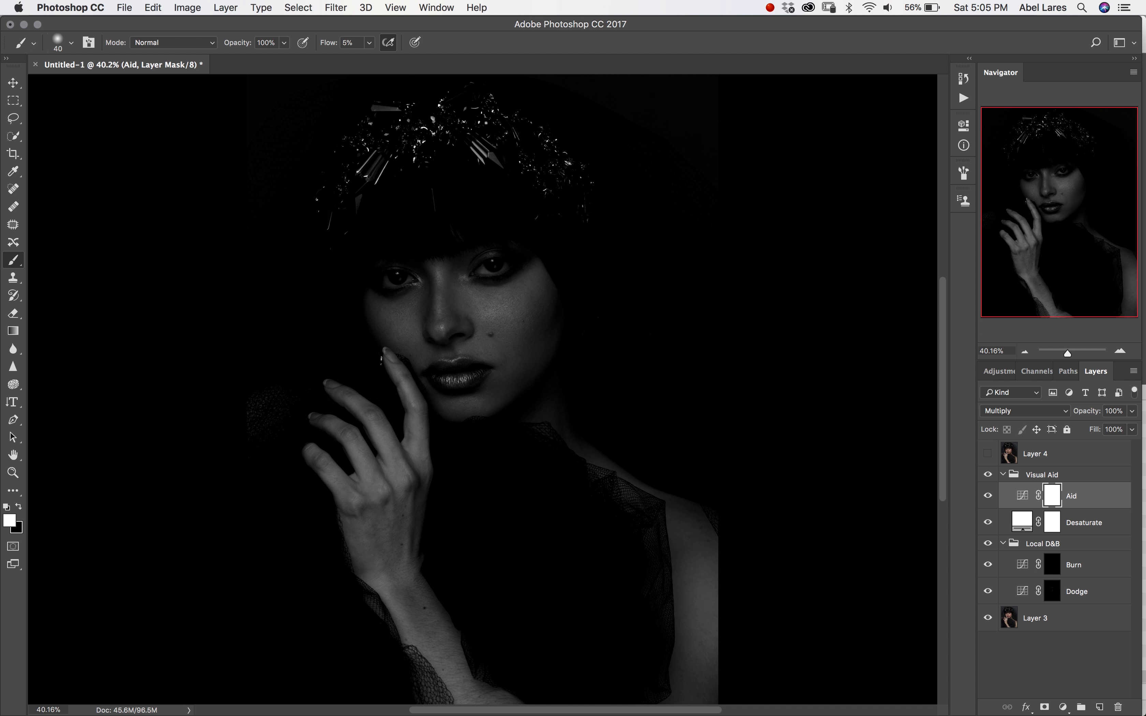
Lighten the dark spots on the nose and cheeks on the Local D&B group's Dodge mask, using a 30 to 40 px brush.
key(super+equal)
key(super+equal)
key(super+equal)
key(super+equal)
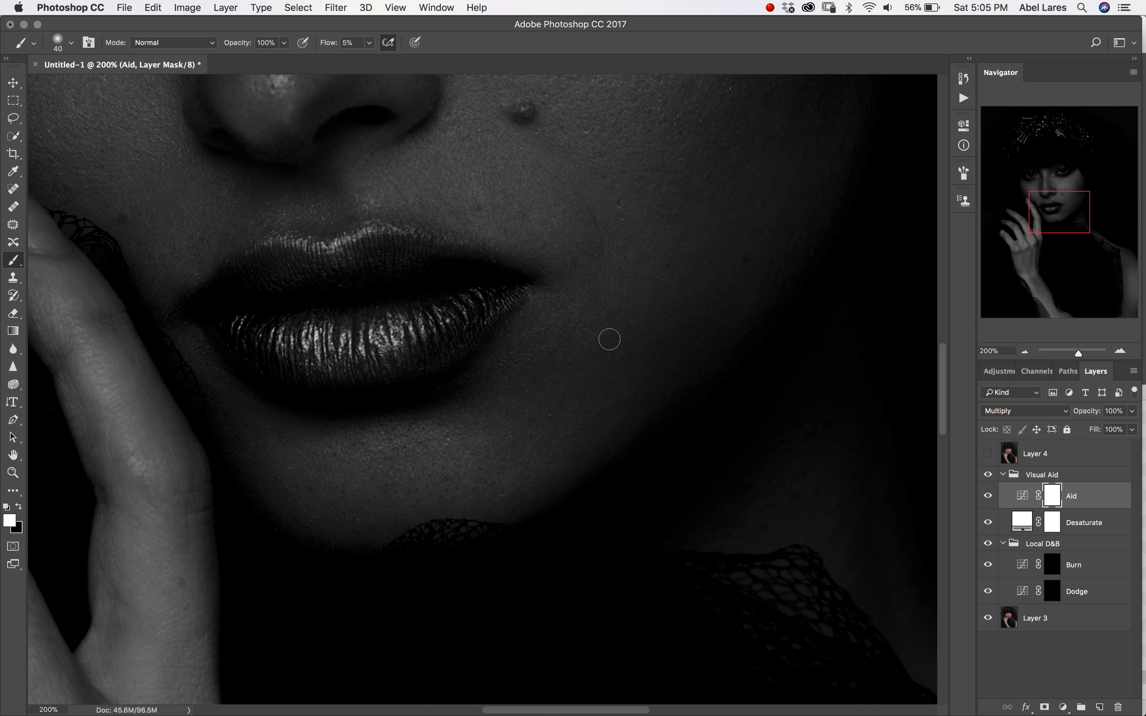
drag(553, 494, 563, 591)
drag(632, 290, 709, 520)
drag(647, 555, 680, 533)
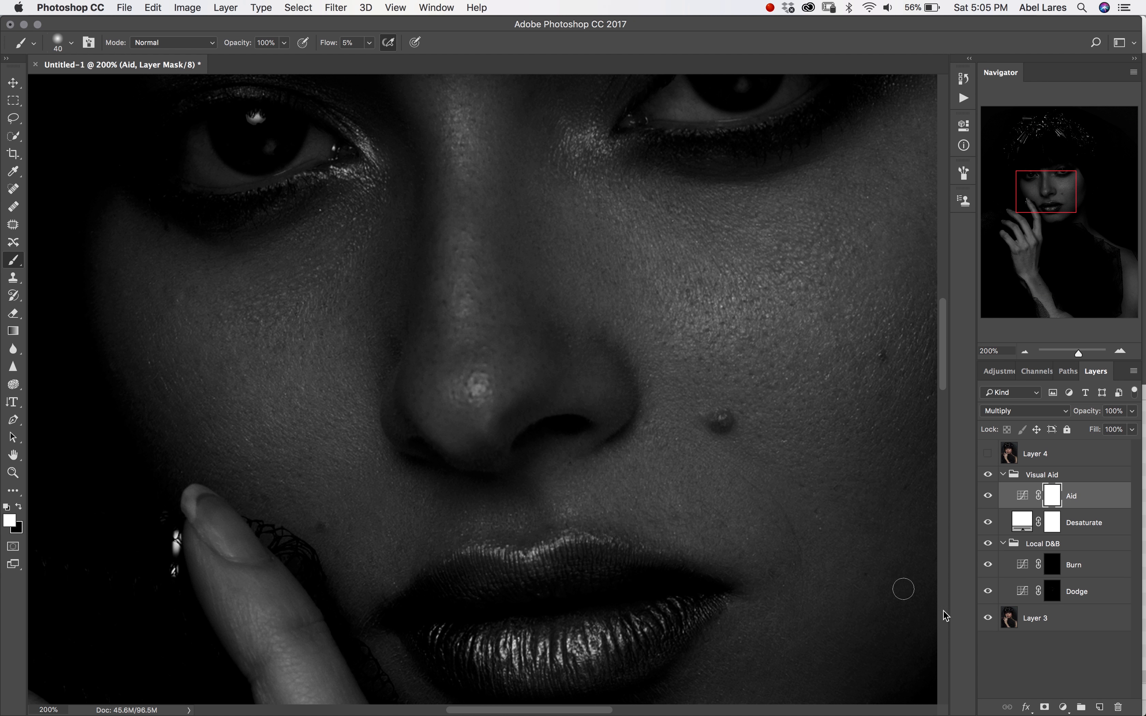
click(1052, 594)
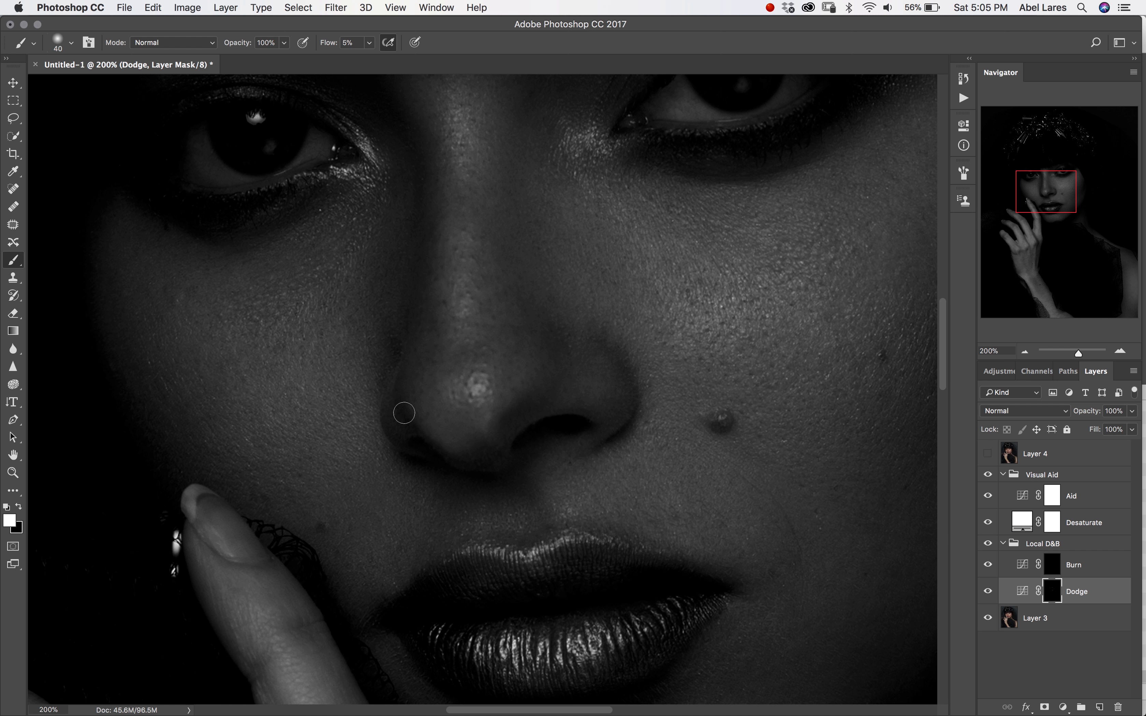
key(bracketleft)
key(bracketleft)
key(bracketright)
key(bracketleft)
key(bracketright)
key(bracketright)
key(bracketright)
key(bracketleft)
key(bracketleft)
key(bracketleft)
key(bracketright)
key(bracketright)
key(bracketright)
key(bracketright)
key(bracketleft)
key(bracketleft)
key(bracketleft)
key(bracketright)
key(bracketright)
key(bracketright)
key(bracketleft)
key(bracketleft)
key(bracketleft)
key(bracketleft)
Lighten the dark spots around the mole and outer cheek on the Dodge mask, using a 30 to 40 px brush.
drag(578, 275, 526, 379)
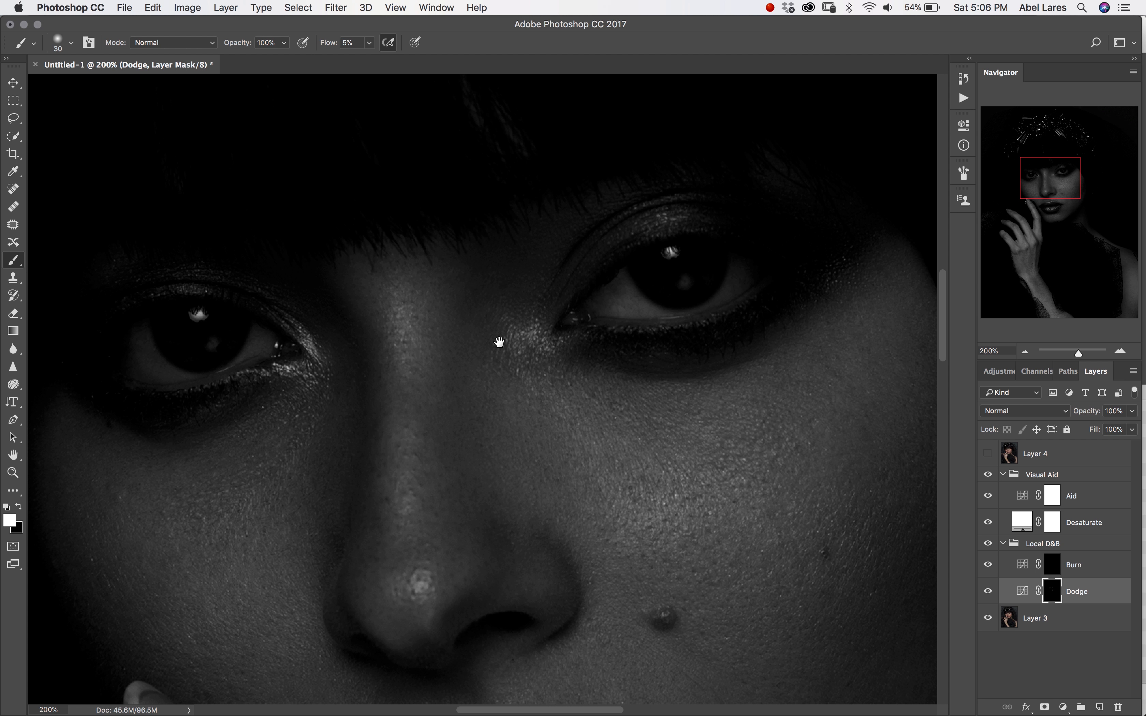
scroll(499, 341, down, 7)
scroll(500, 342, right, 3)
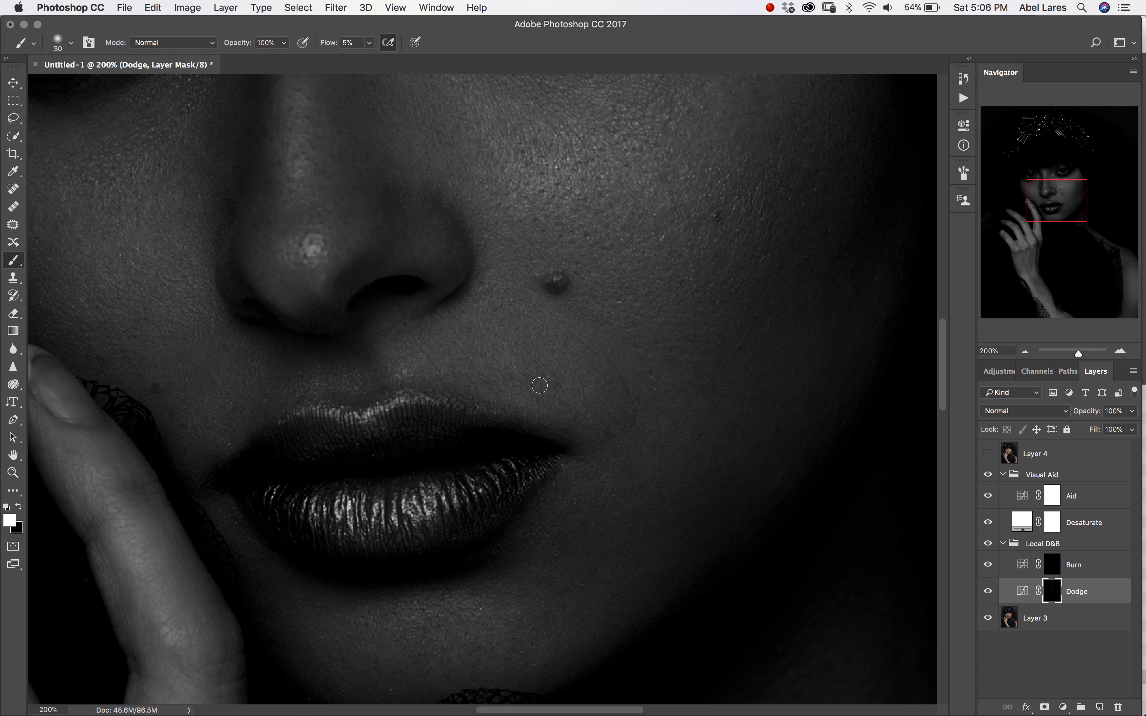
key(bracketleft)
key(bracketleft)
key(bracketright)
key(bracketleft)
key(bracketleft)
key(bracketright)
key(bracketright)
drag(741, 358, 501, 522)
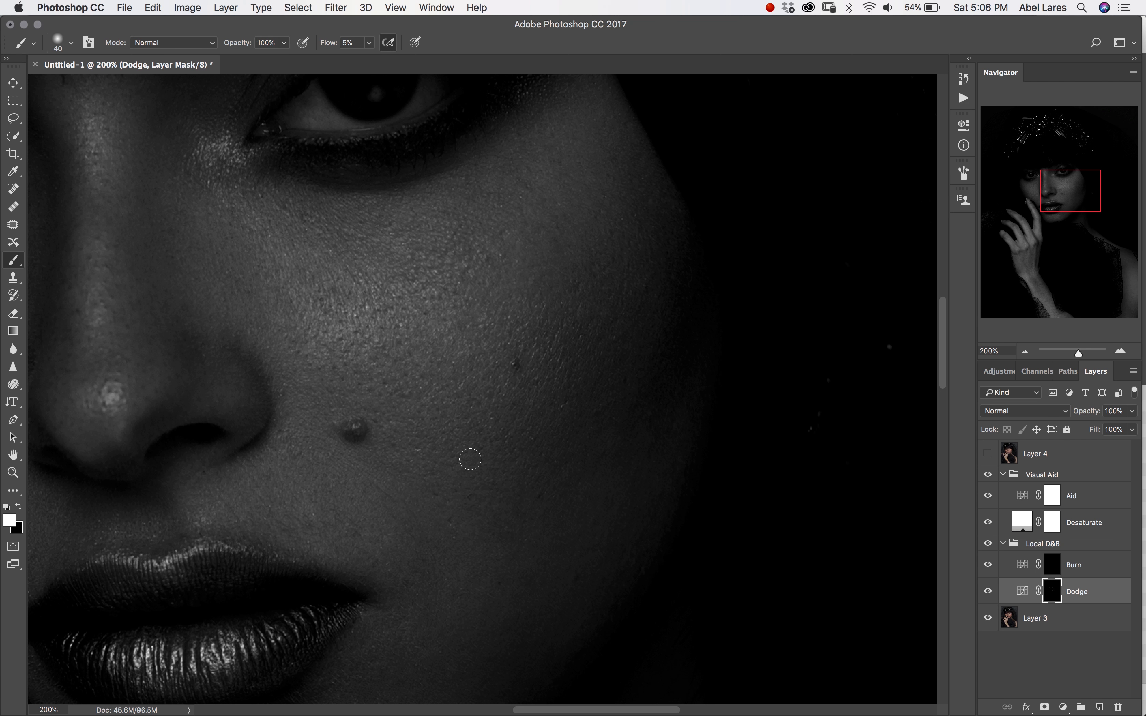
Darken the overly bright spots on both cheeks on the Local D&B group's Burn mask, varying the brush size.
mouse_move(1051, 564)
mouse_down()
mouse_move(1055, 583)
mouse_move(1054, 566)
mouse_up()
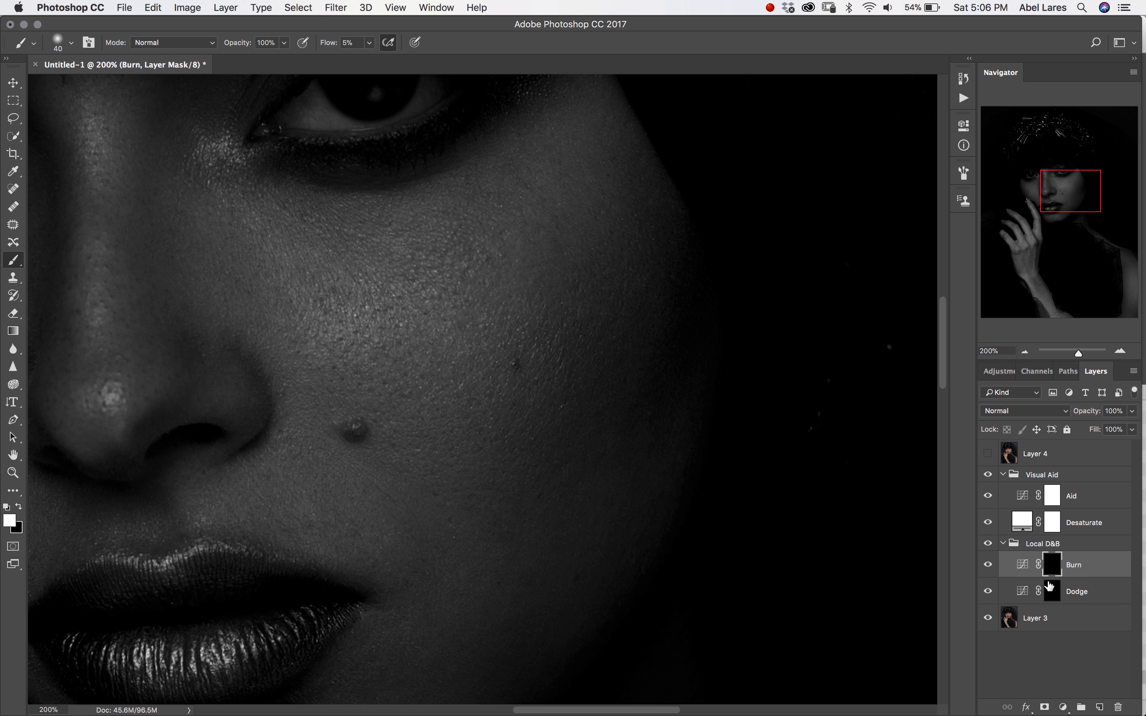
key(bracketleft)
key(bracketleft)
key(bracketright)
key(bracketright)
key(bracketright)
key(bracketright)
key(bracketright)
scroll(473, 251, left, 6)
key(bracketright)
scroll(616, 426, down, 5)
scroll(559, 562, up, 5)
scroll(559, 563, left, 4)
key(bracketleft)
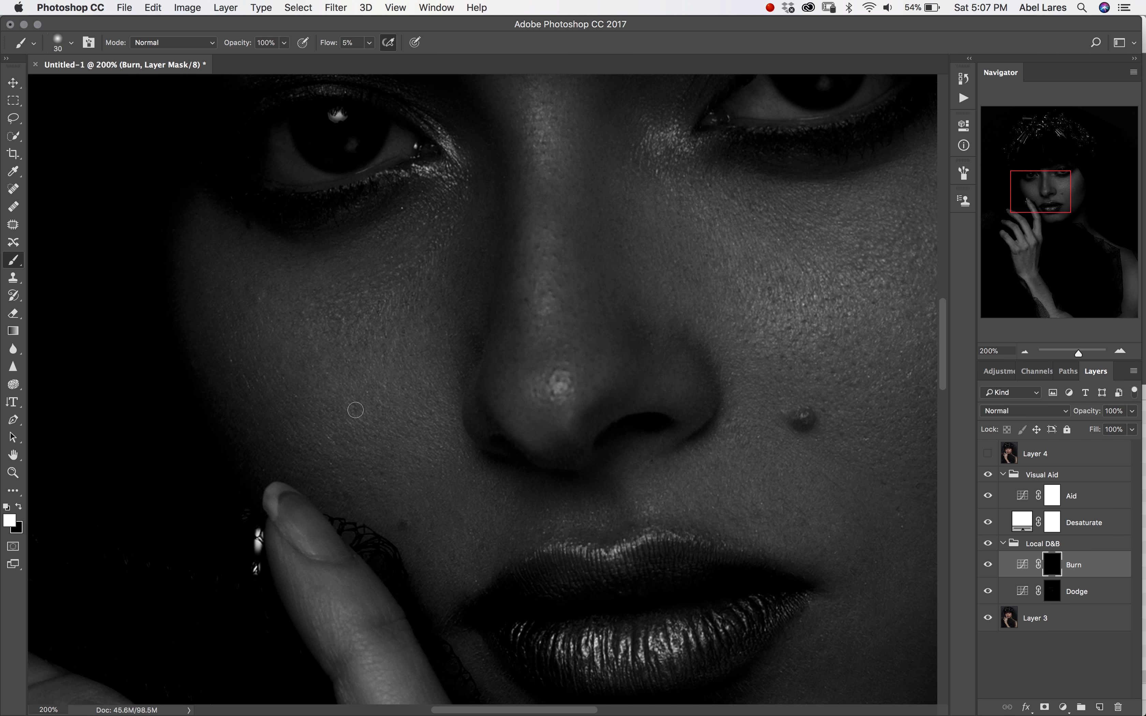
key(bracketleft)
key(bracketright)
Lighten the remaining dark spots on the cheek above the raised fingertip on the Dodge mask, using a 45 to 50 px brush.
click(1055, 597)
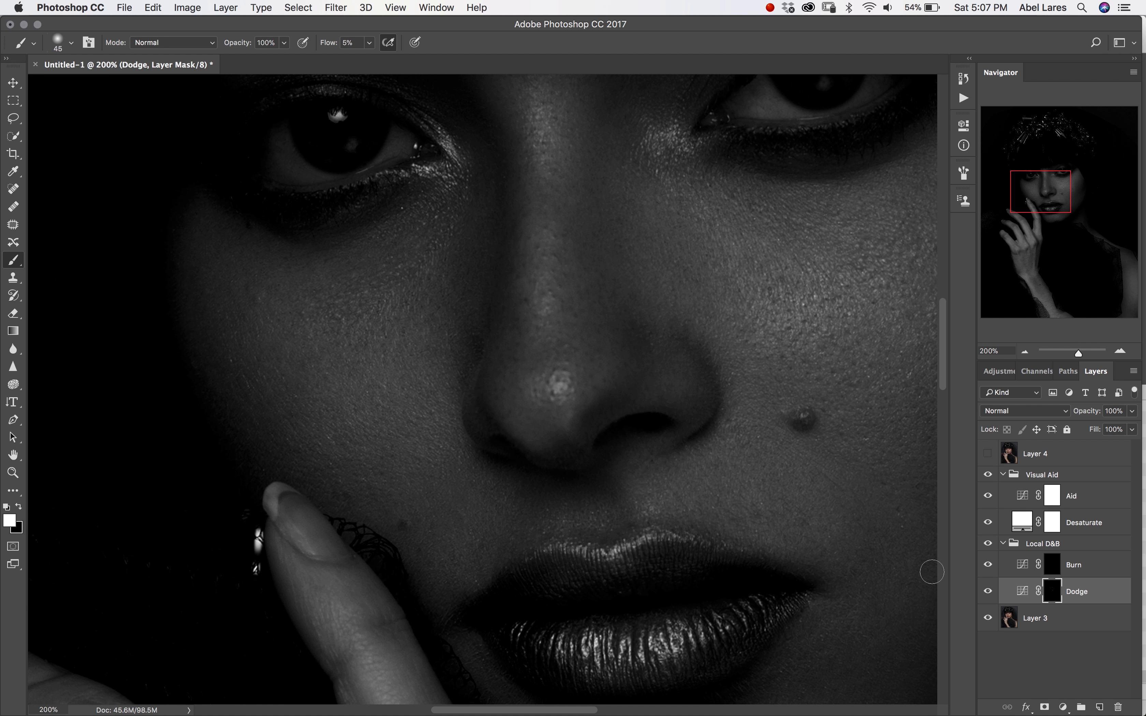
key(bracketleft)
key(bracketright)
key(bracketright)
key(bracketleft)
key(bracketleft)
key(bracketright)
Hide the Visual Aid group and toggle the Local D&B group's visibility to compare the whole portrait before and after.
key(super+0)
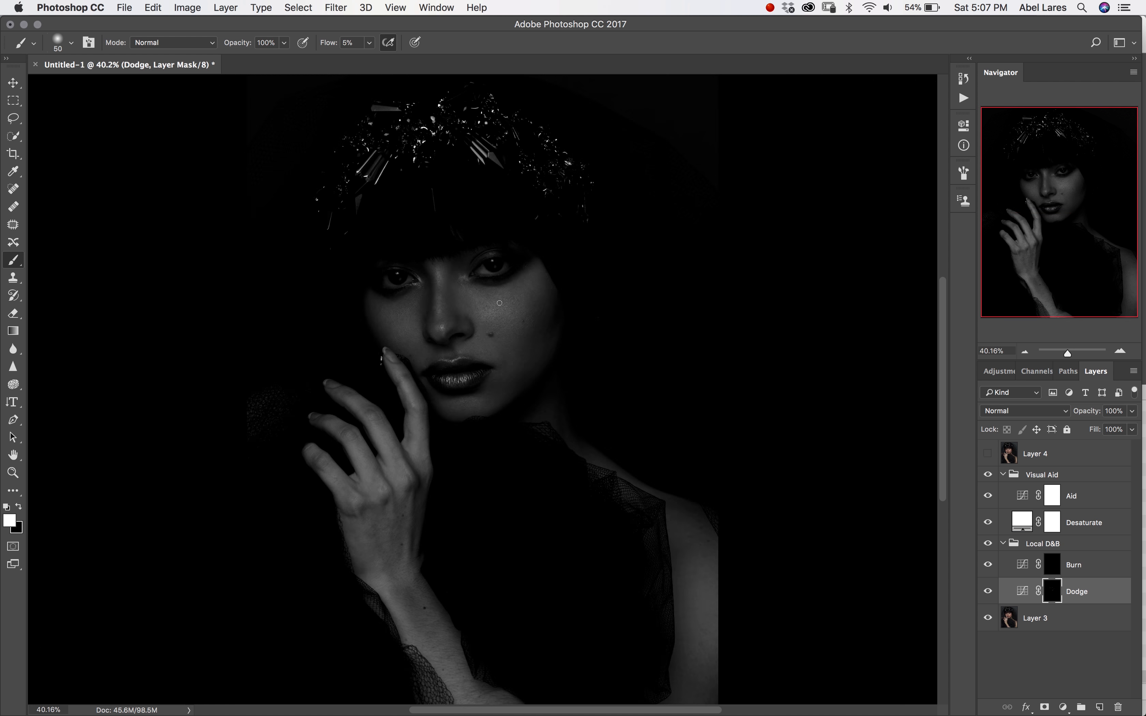
click(988, 475)
click(988, 544)
click(987, 545)
click(989, 545)
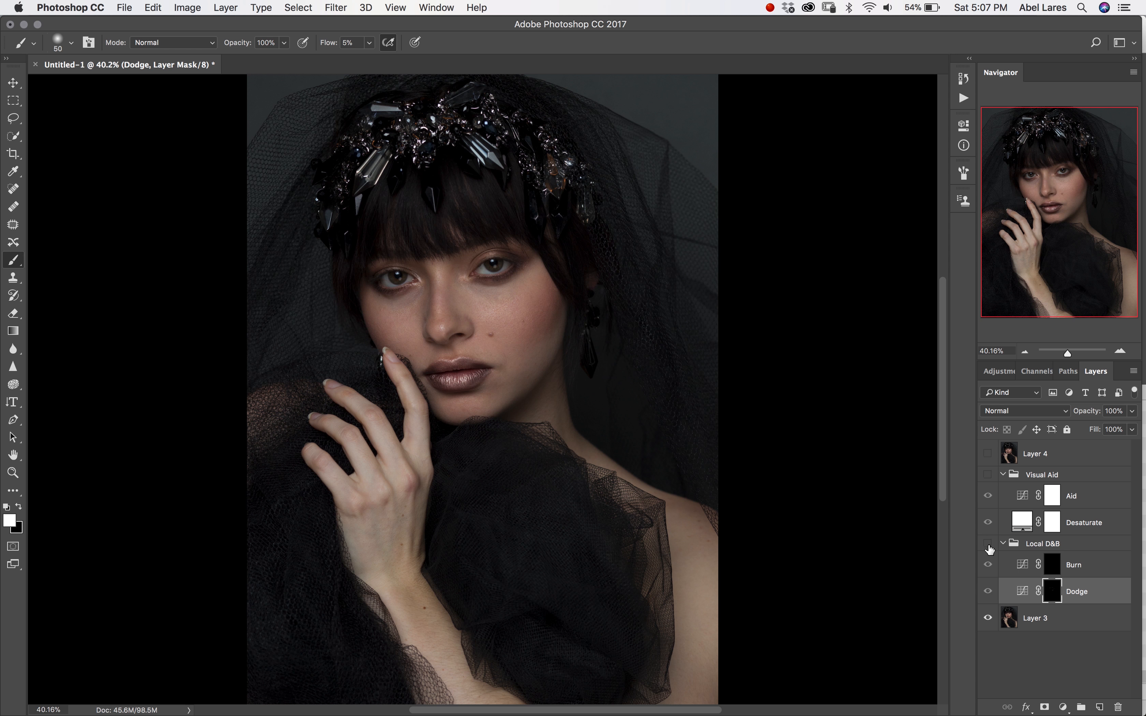
click(988, 547)
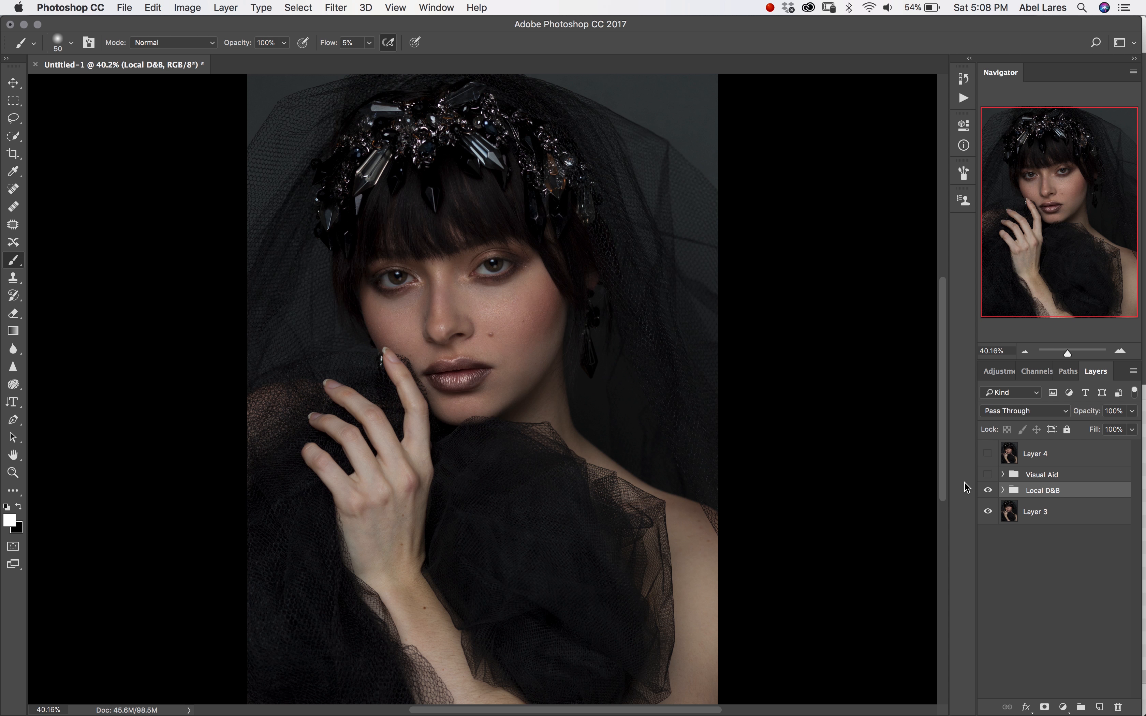
Add a Curves adjustment layer above the Local D&B group and name it Dodge.
click(1063, 707)
click(1066, 526)
double_click(1068, 496)
text(Dodge)
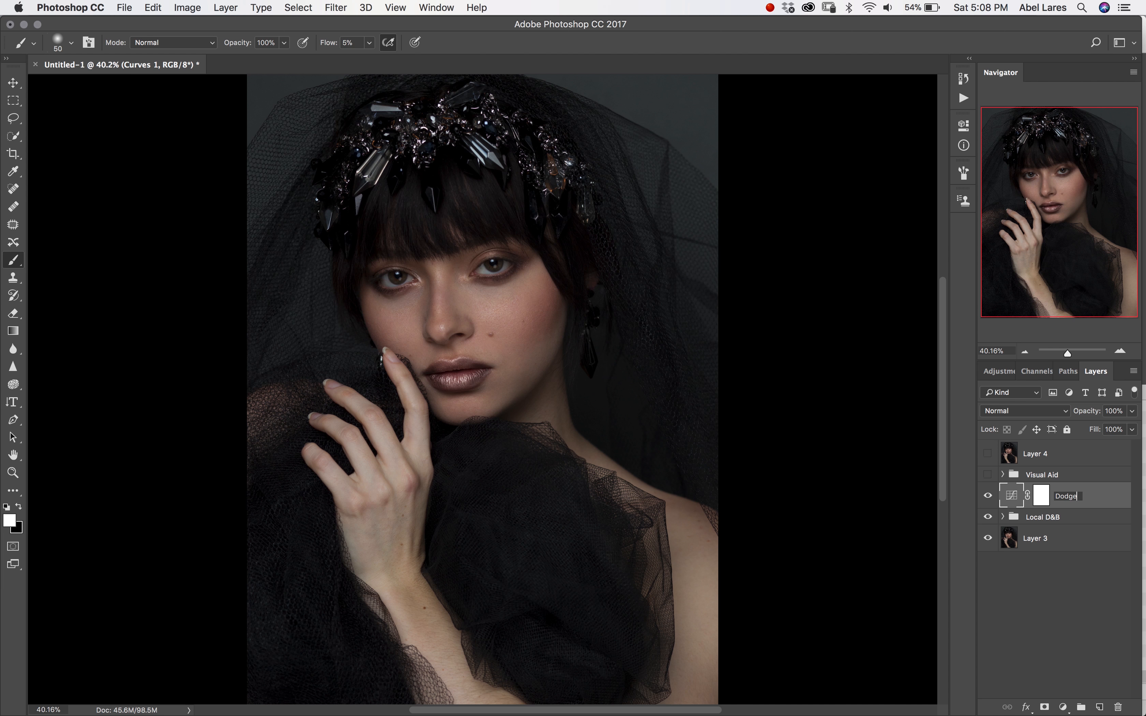
key(Return)
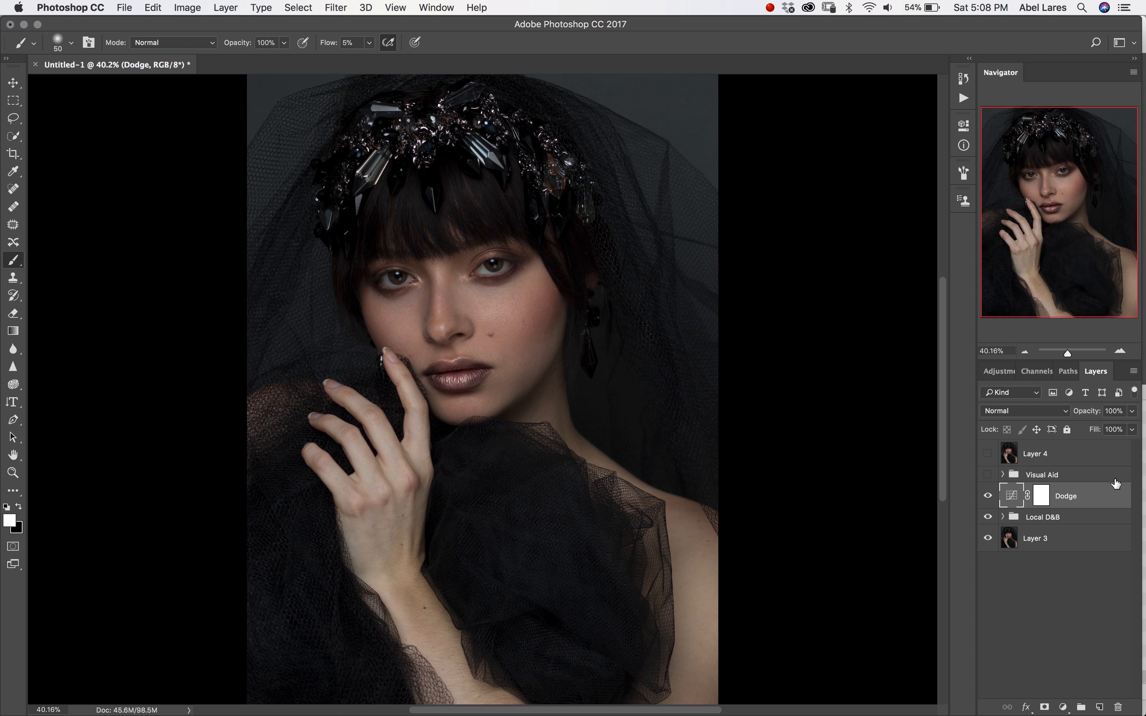
Raise the new Dodge curve's midpoint to input 129, output 167, and invert the layer's mask to black.
double_click(1017, 502)
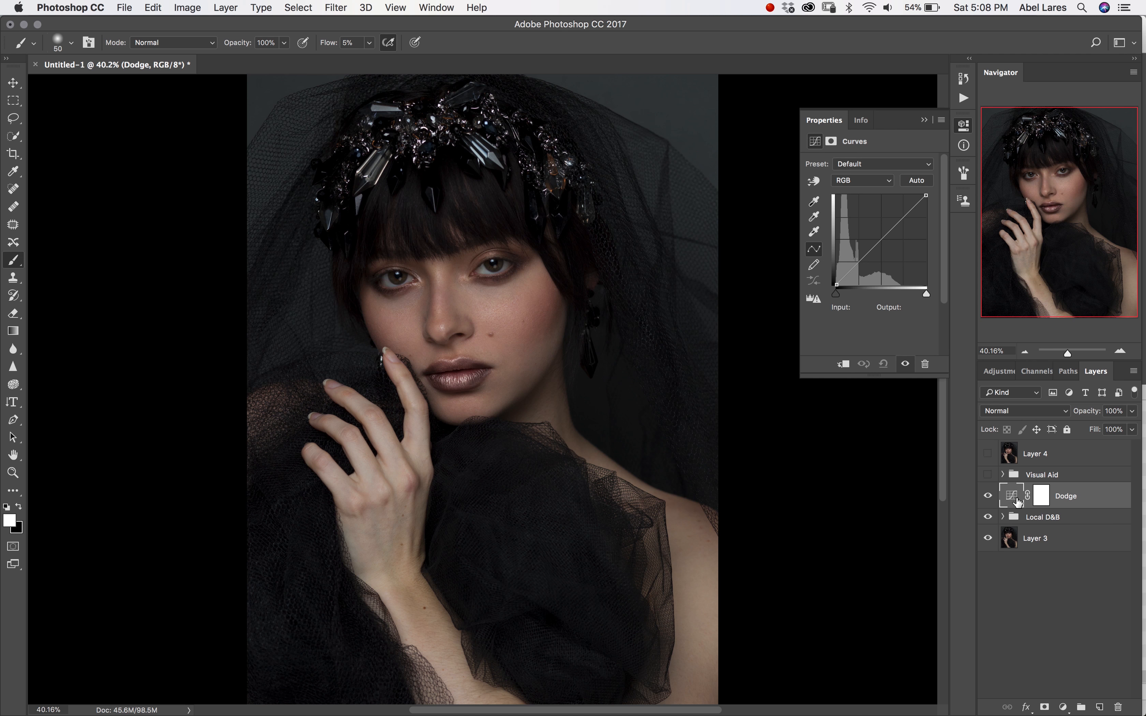
drag(881, 240, 882, 227)
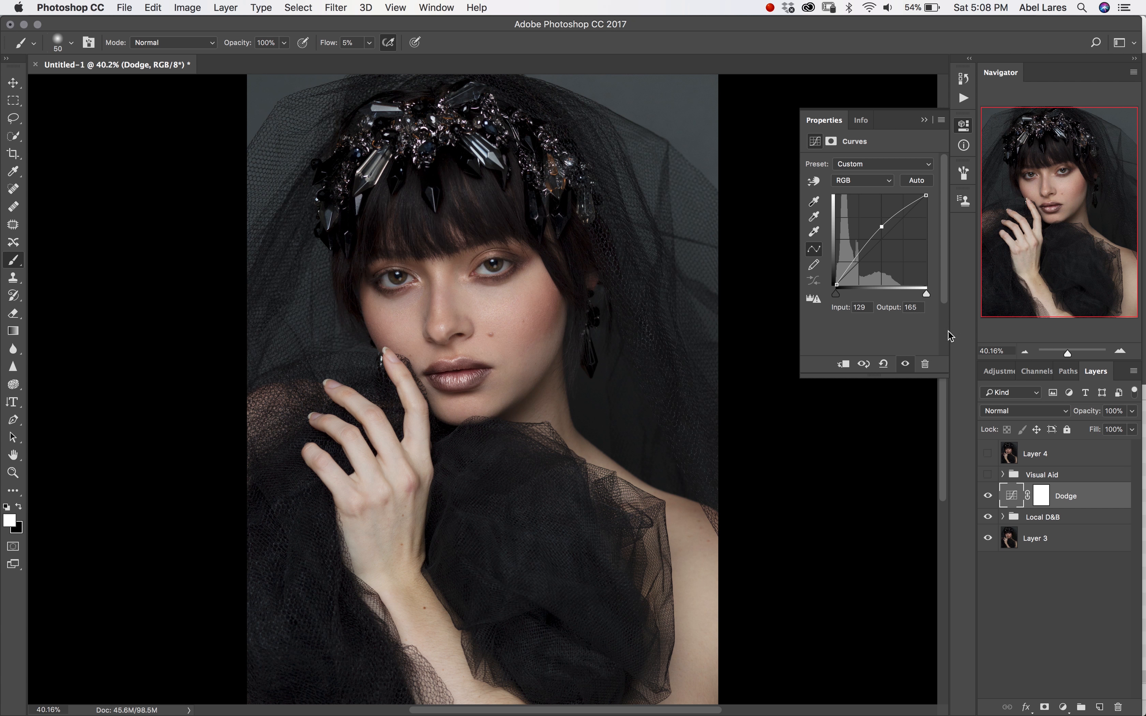
drag(883, 229, 883, 228)
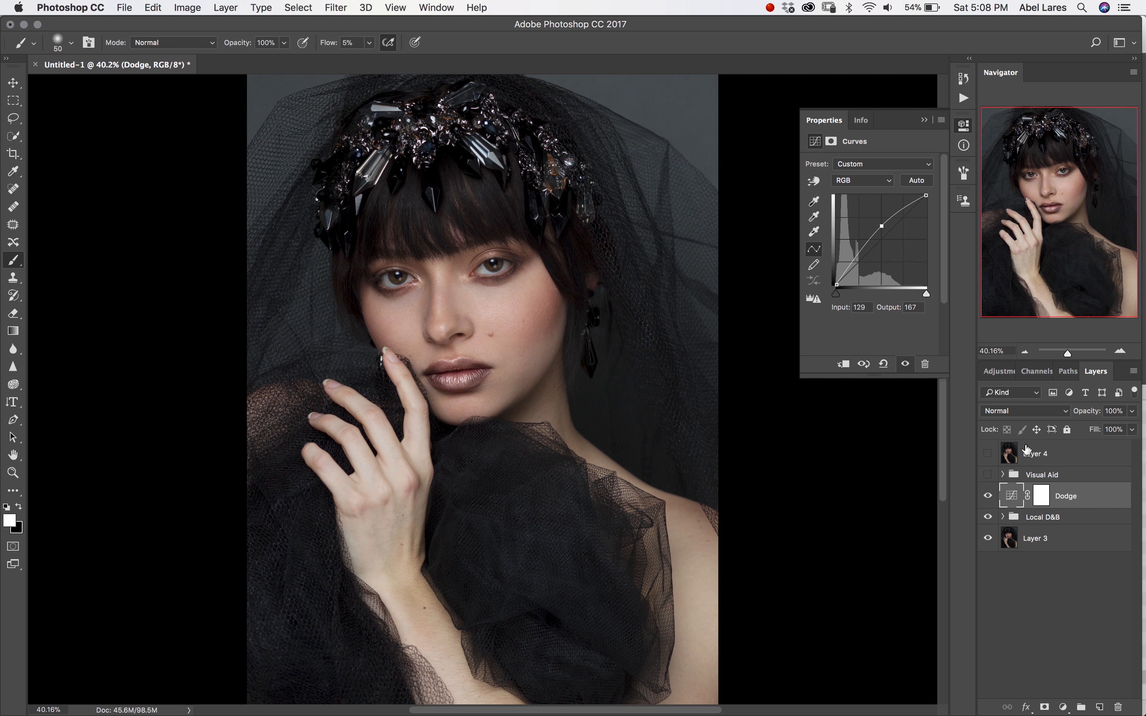
click(1042, 493)
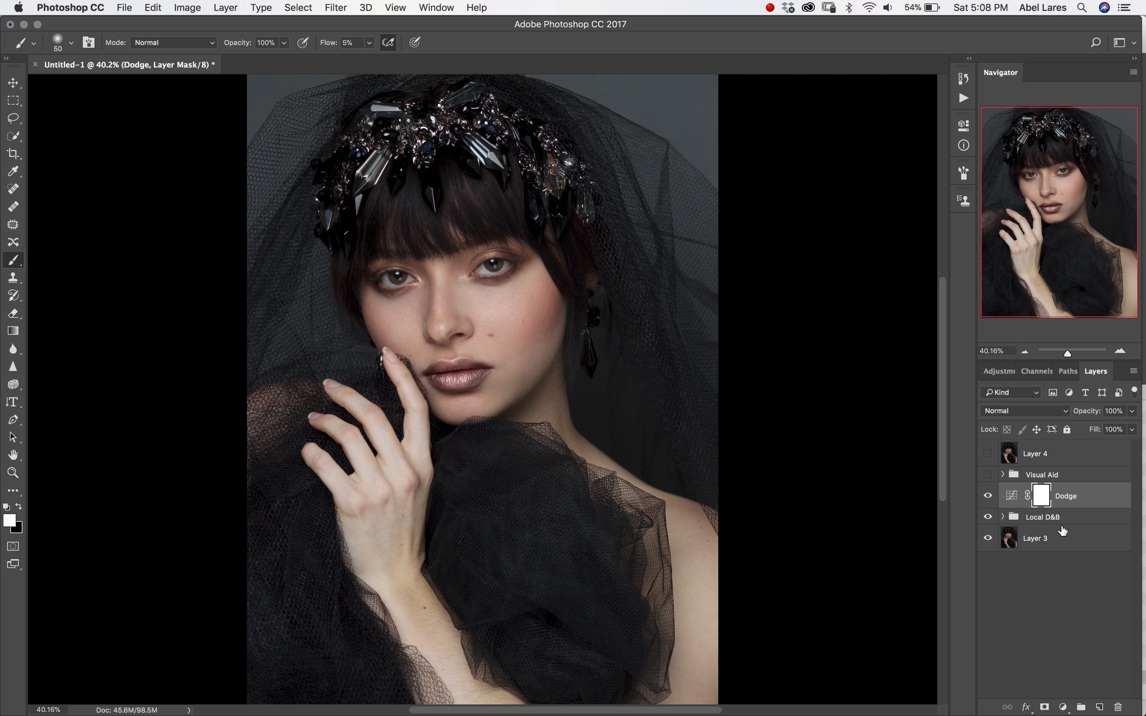
key(super+i)
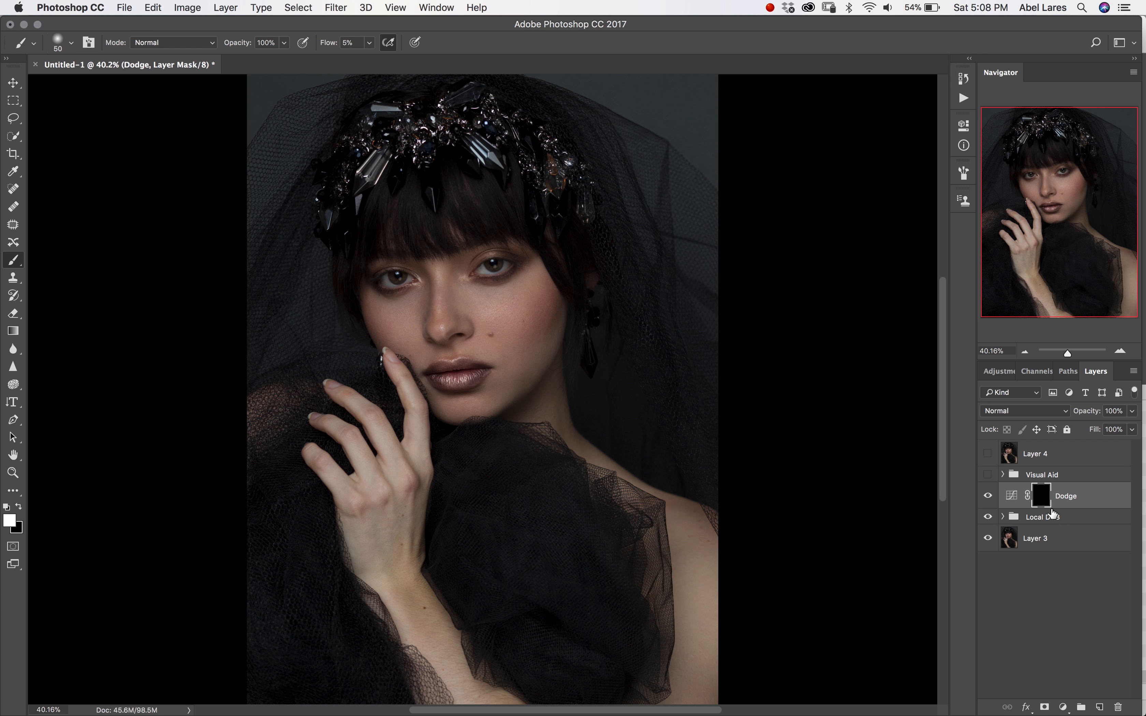
Add another Curves adjustment layer above Dodge and lower its midpoint to input 127, output 91.
click(1063, 707)
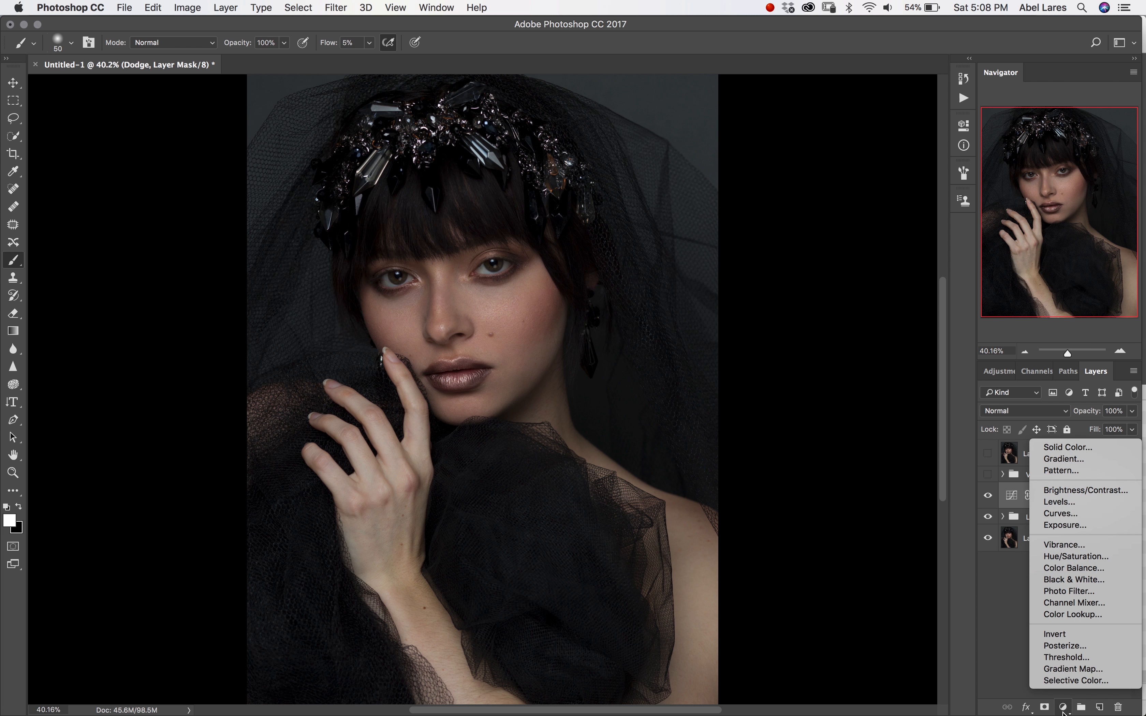
click(1073, 511)
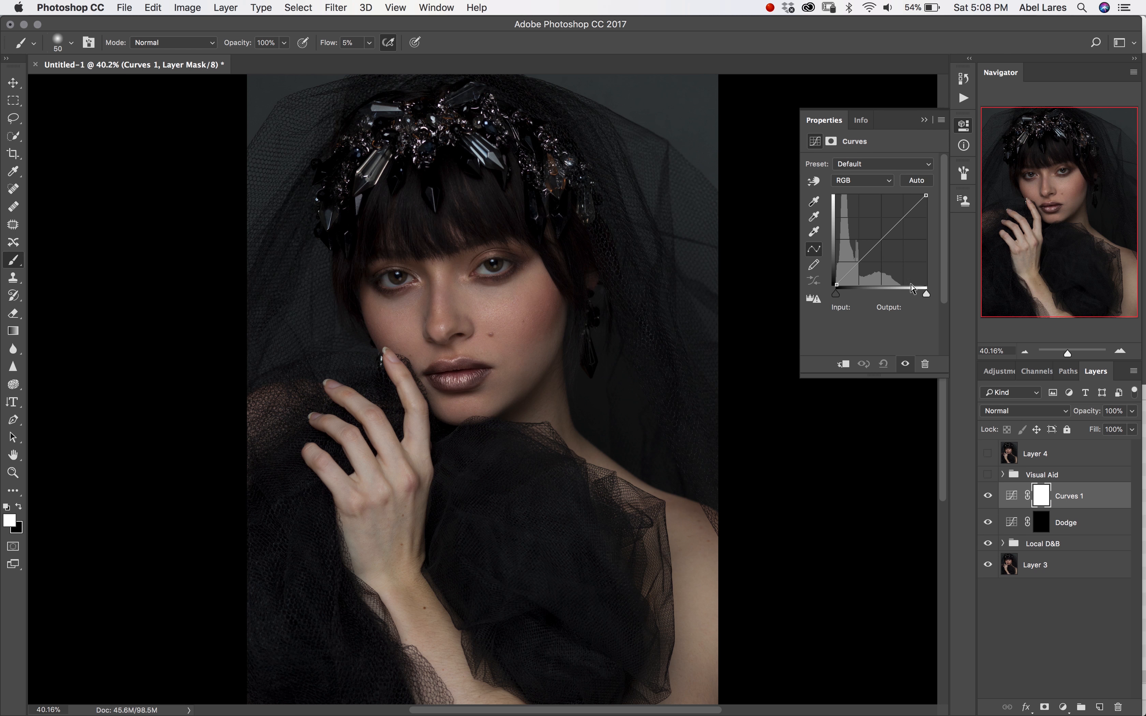
click(881, 240)
drag(881, 241, 881, 253)
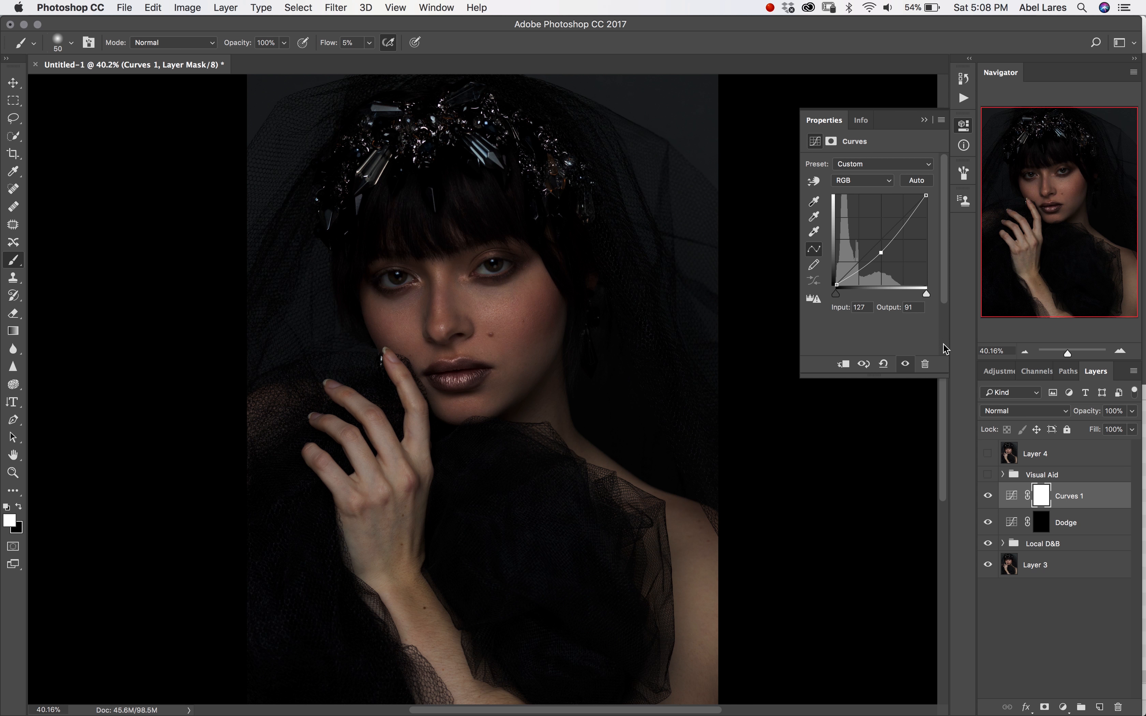
Rename the darkening Curves layer as Burn and invert its mask to black.
double_click(1070, 497)
text(Burn)
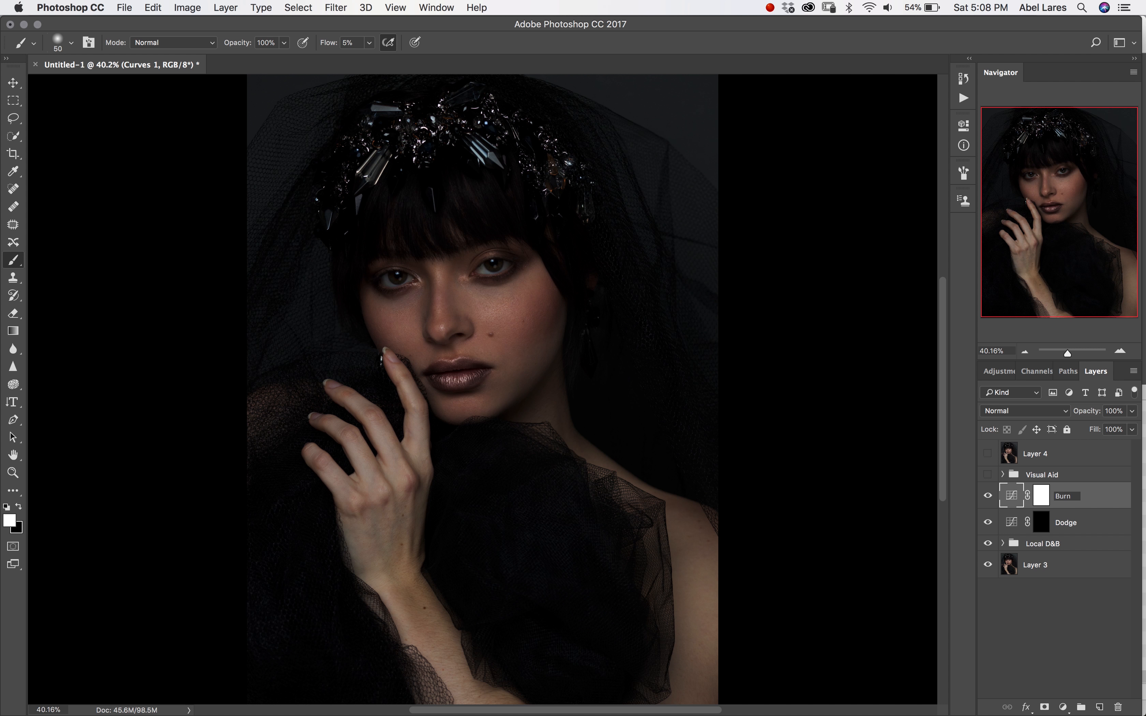
key(Return)
click(1044, 497)
key(super+i)
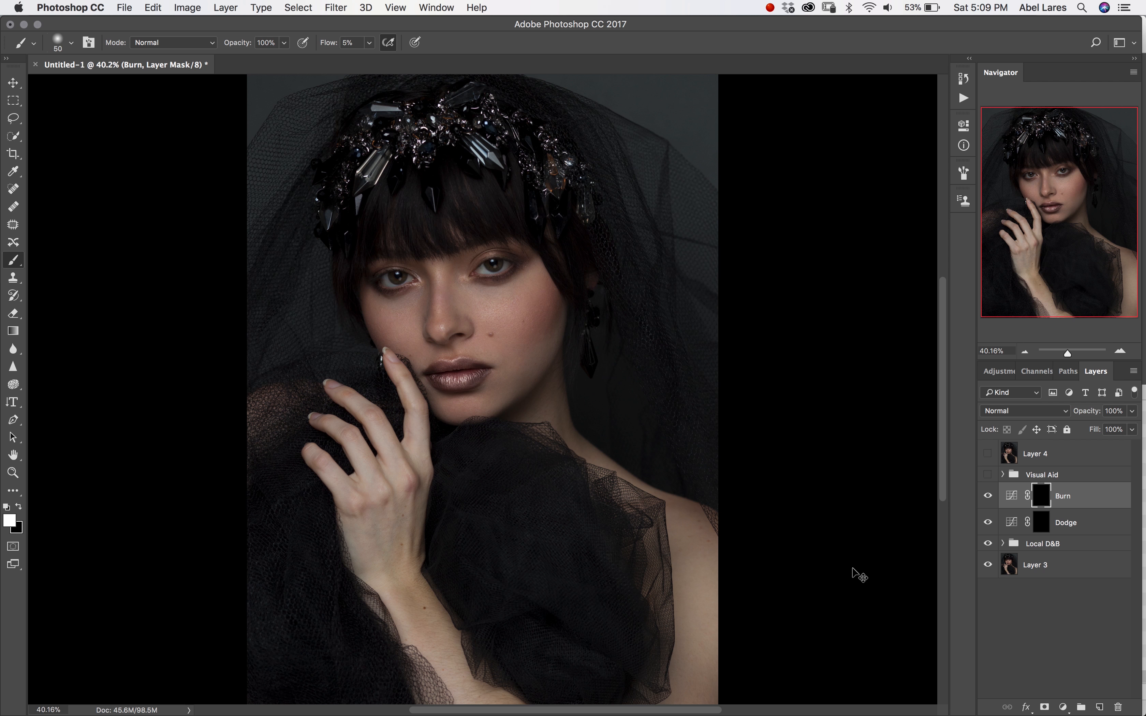
Create a new layer named Highlights in Soft Light mode, filled with the 50% gray neutral color.
key(super+shift+n)
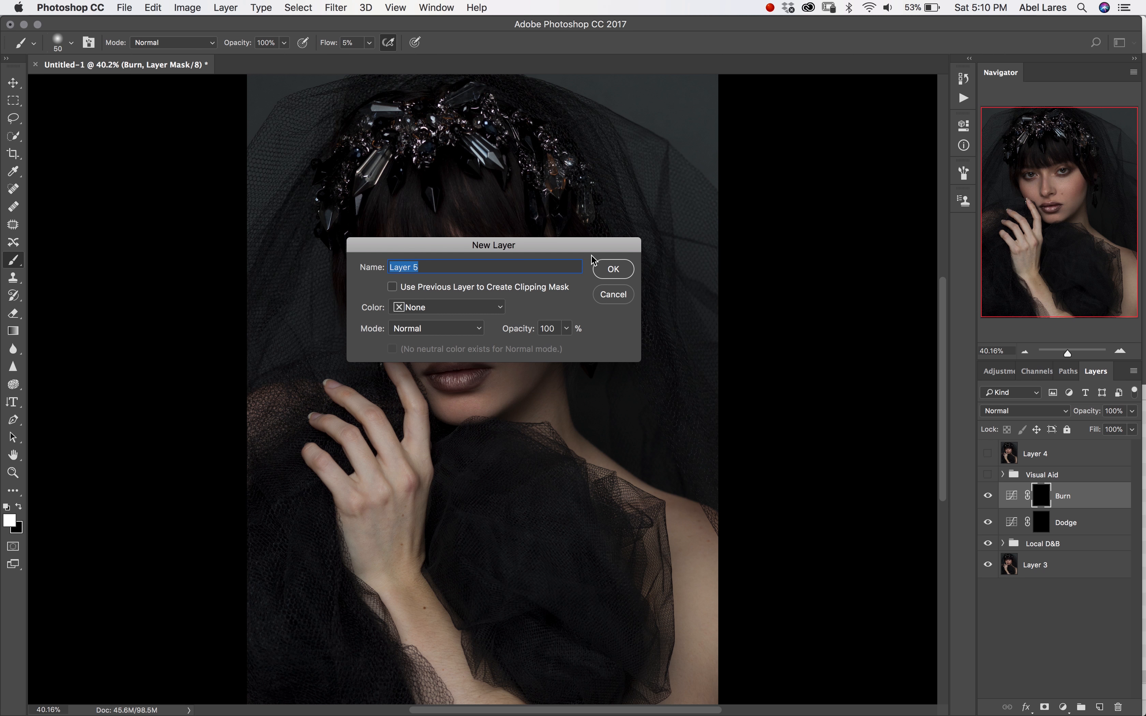
text(Highlights)
click(460, 329)
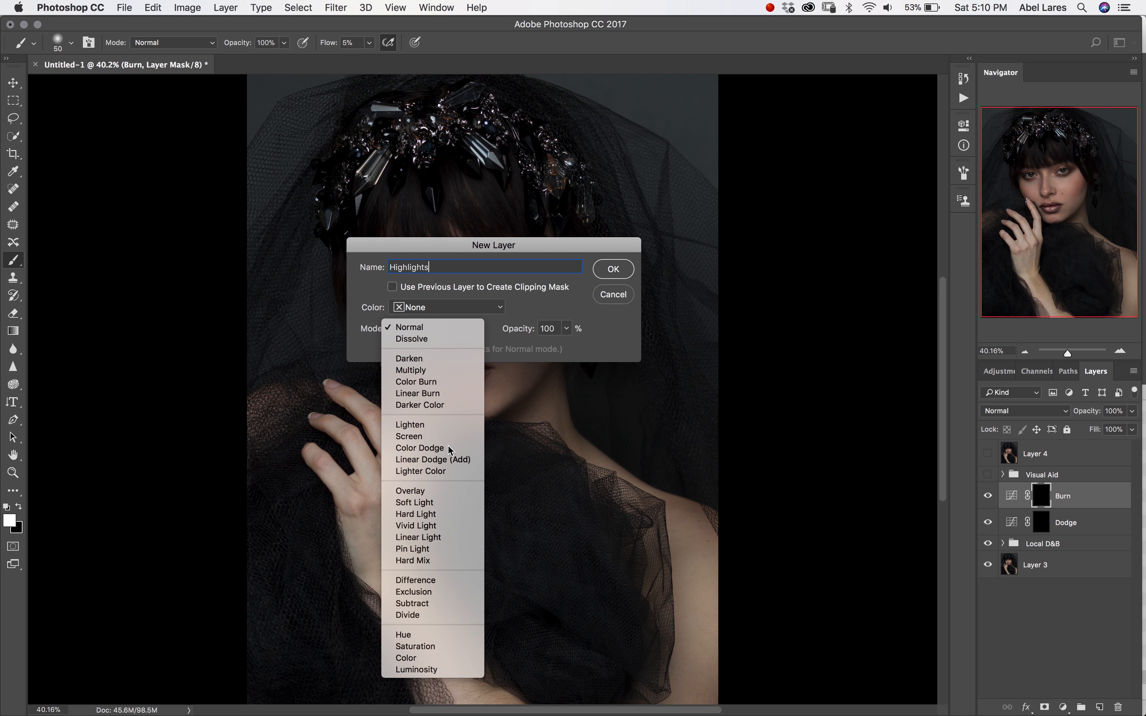
scroll(449, 505, down, 1)
click(445, 494)
click(393, 350)
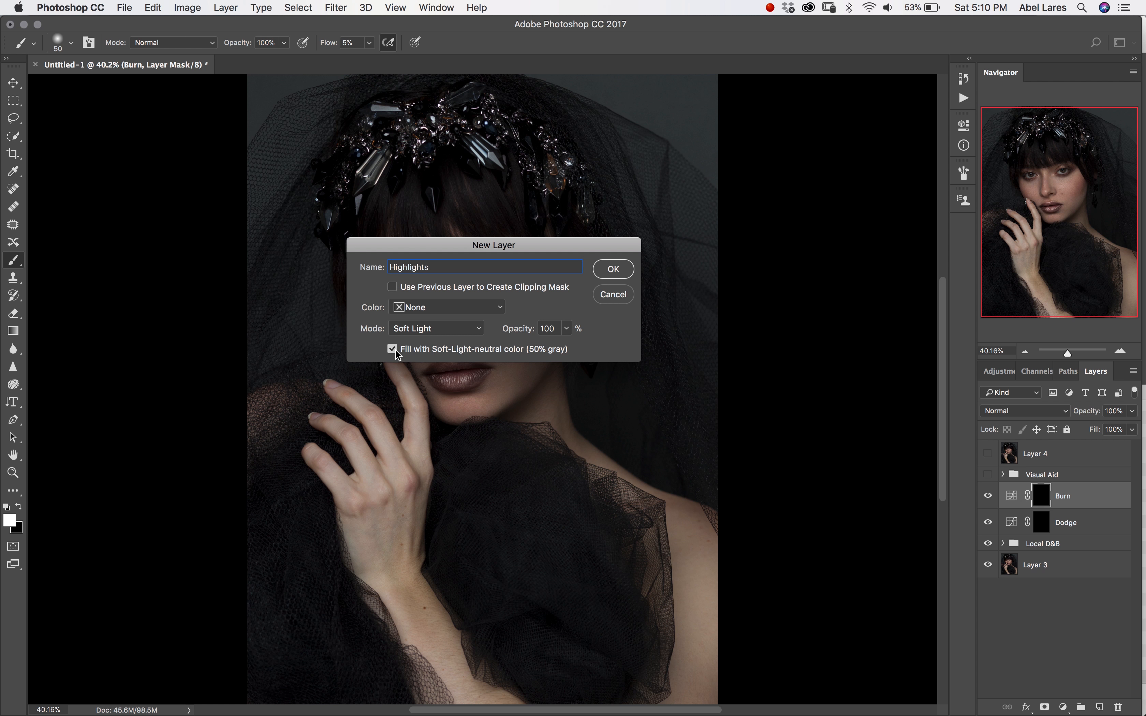
click(624, 269)
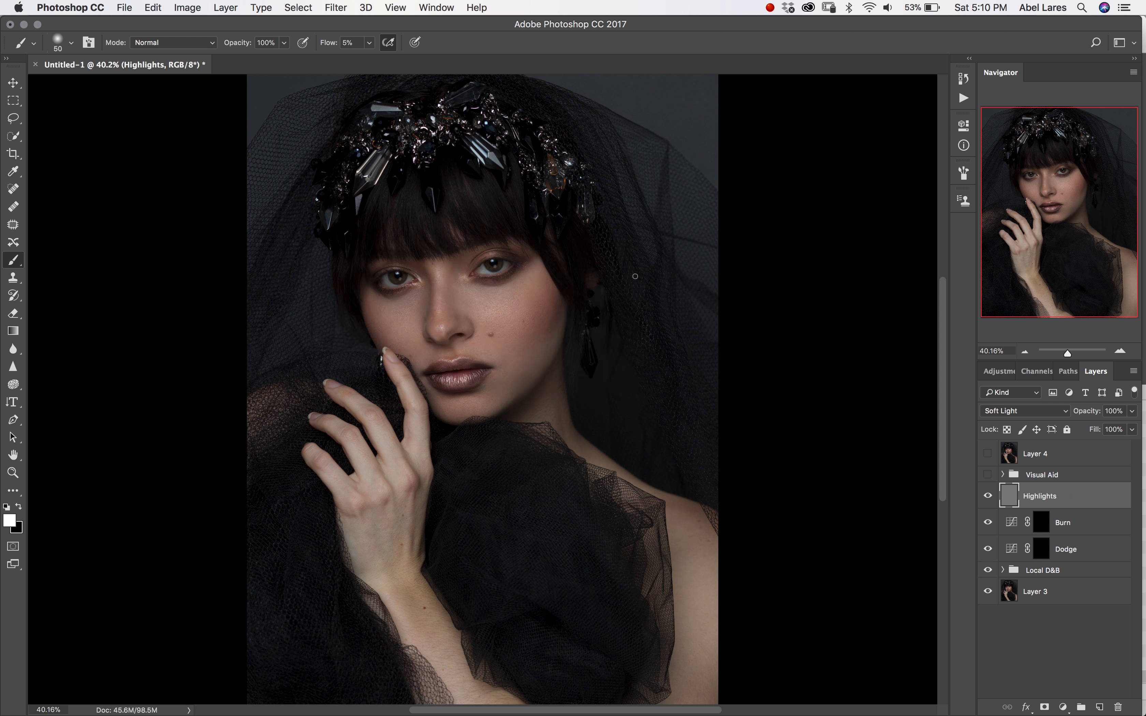
Group the Highlights, Burn and Dodge layers and name the group Global D&B.
shift+click(1086, 531)
shift+click(1085, 549)
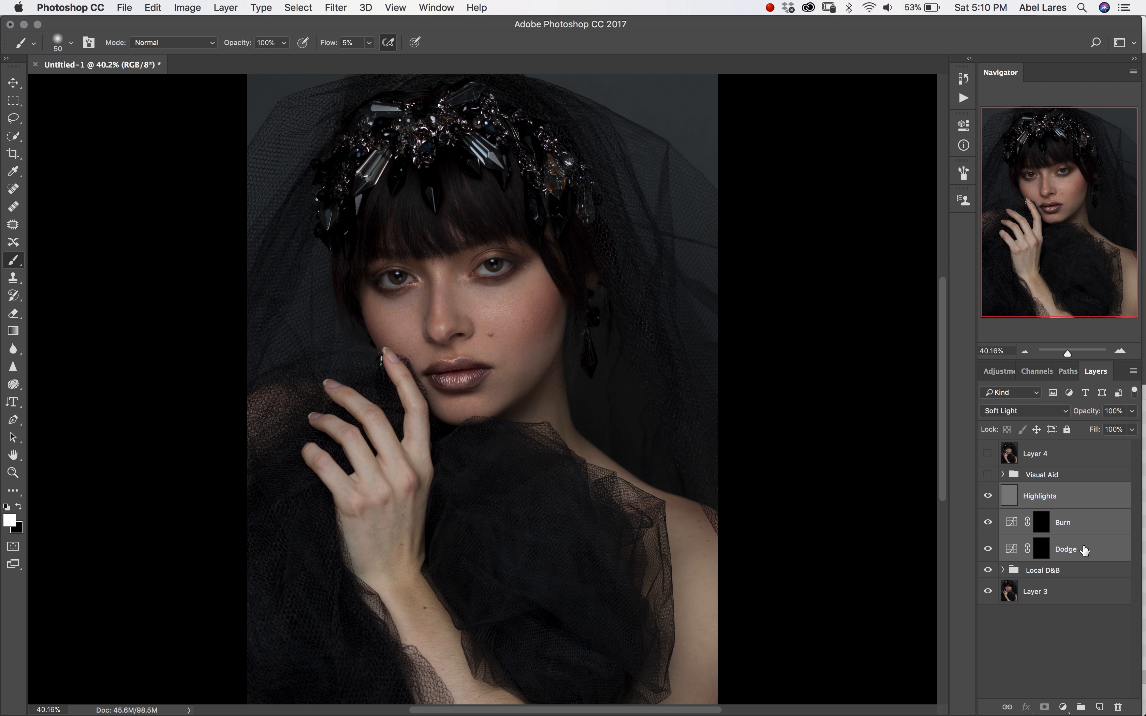
key(super+g)
double_click(1039, 492)
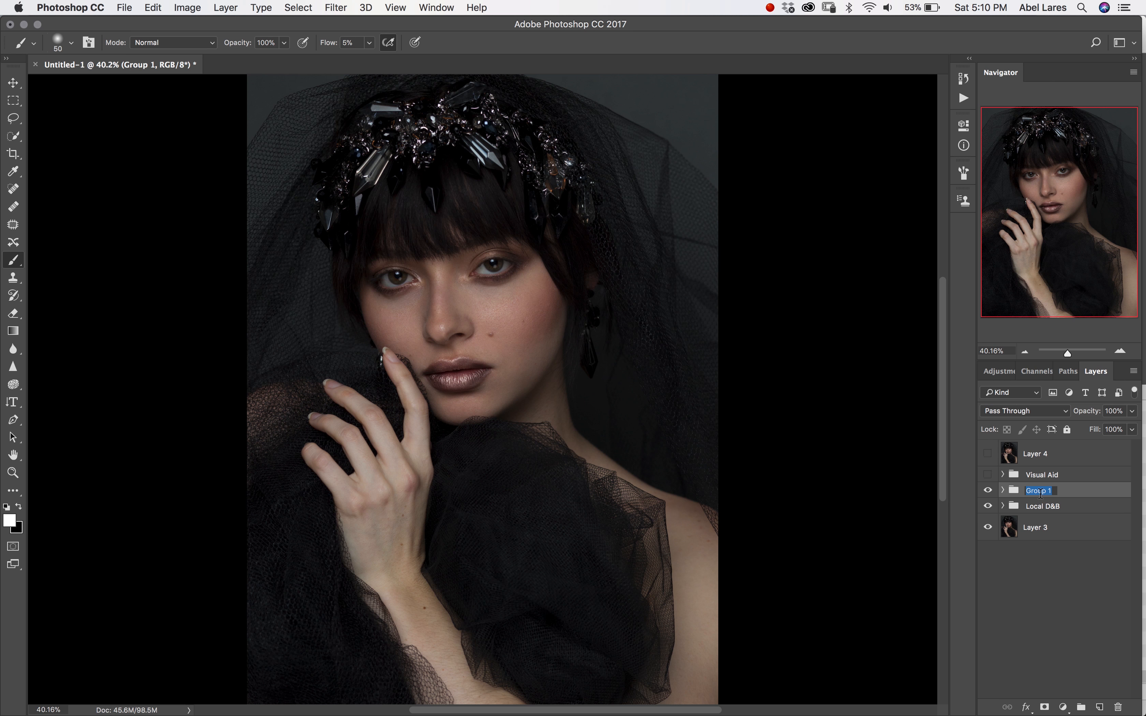
text(Global)
text( c)
key(BackSpace)
text(D&B)
key(Return)
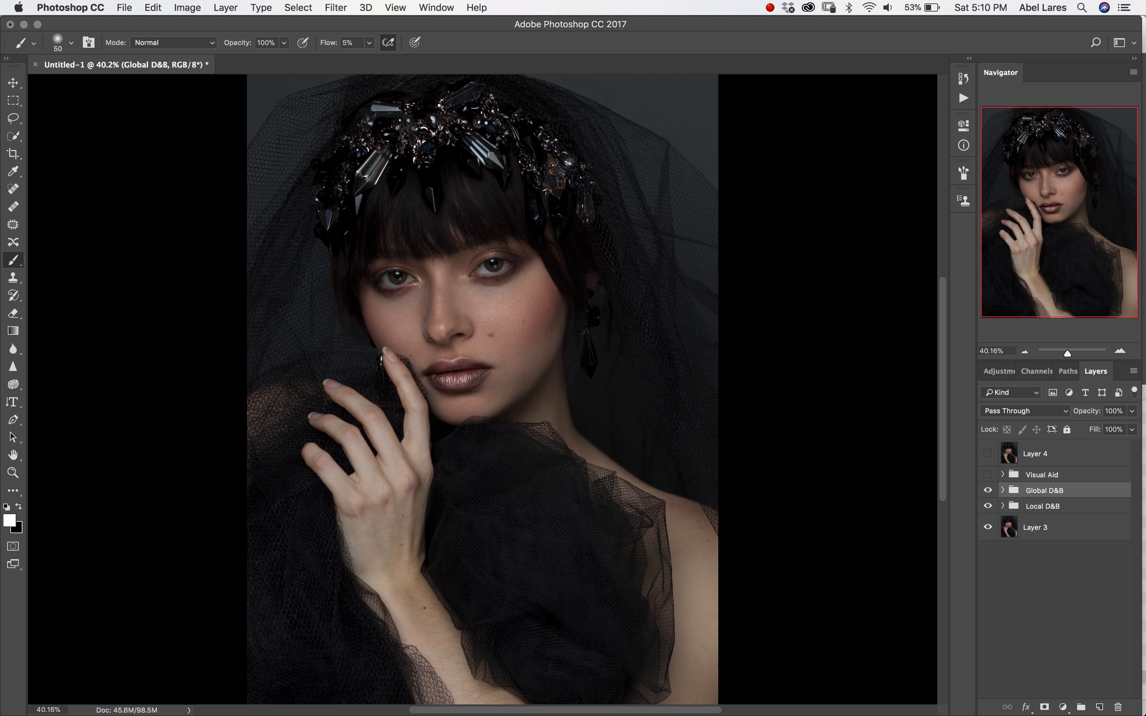
Brighten the nose highlight on the Global D&B group's Dodge mask, using an enlarged brush at 2% flow.
click(1002, 491)
click(1050, 565)
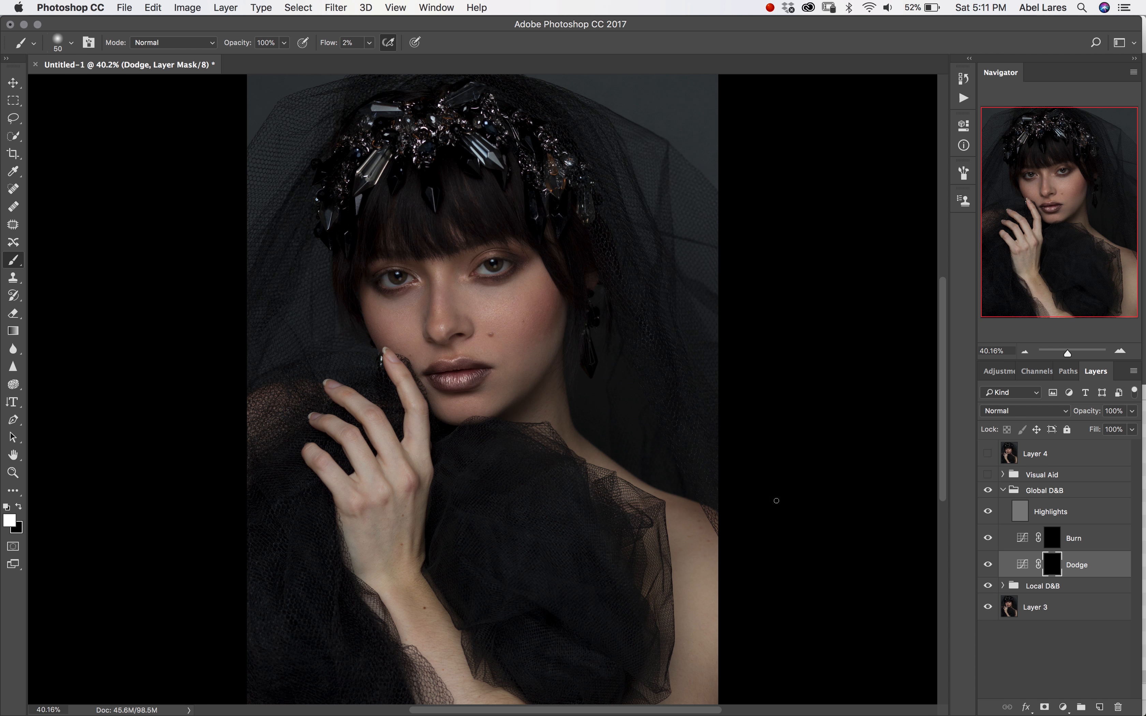
key(super+1)
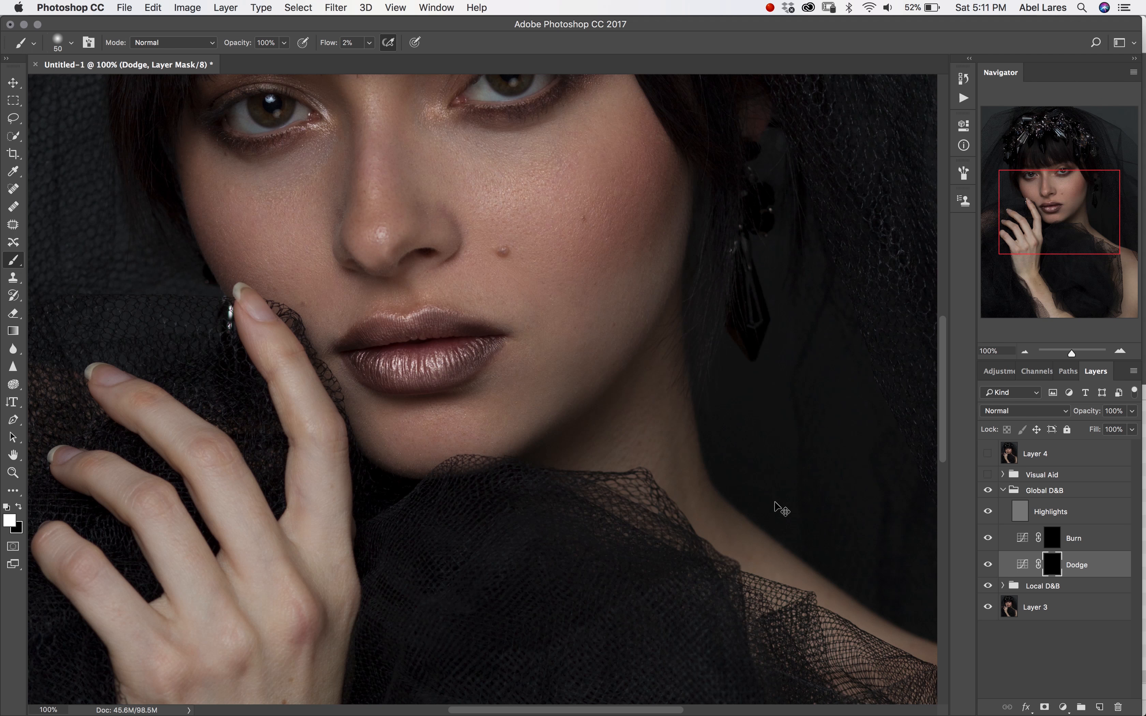
mouse_move(388, 233)
mouse_down()
mouse_move(447, 470)
mouse_move(449, 429)
mouse_up()
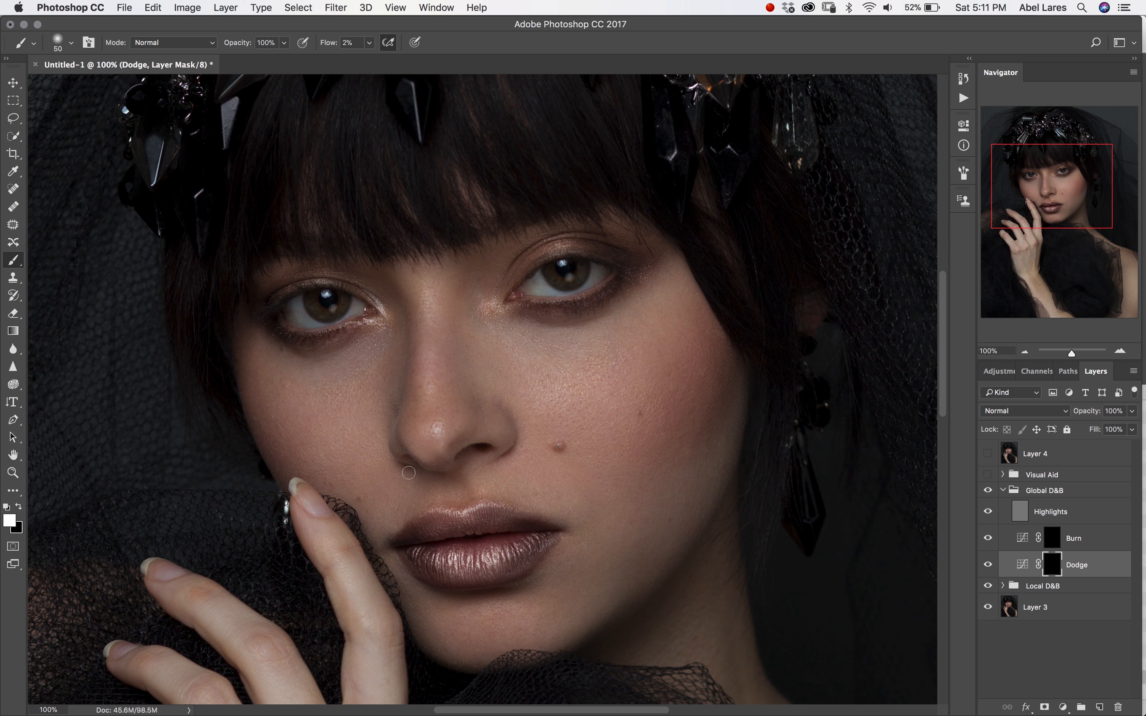
key(bracketright)
key(bracketright)
key(bracketright)
drag(437, 429, 436, 430)
Brighten the broad highlight areas of the cheek and lower face on the Dodge mask, enlarging the brush up to 200 px.
key(])
key(])
key(])
drag(600, 381, 610, 385)
key(])
scroll(565, 439, down, 3)
key(])
key(])
drag(525, 535, 540, 374)
key(super+0)
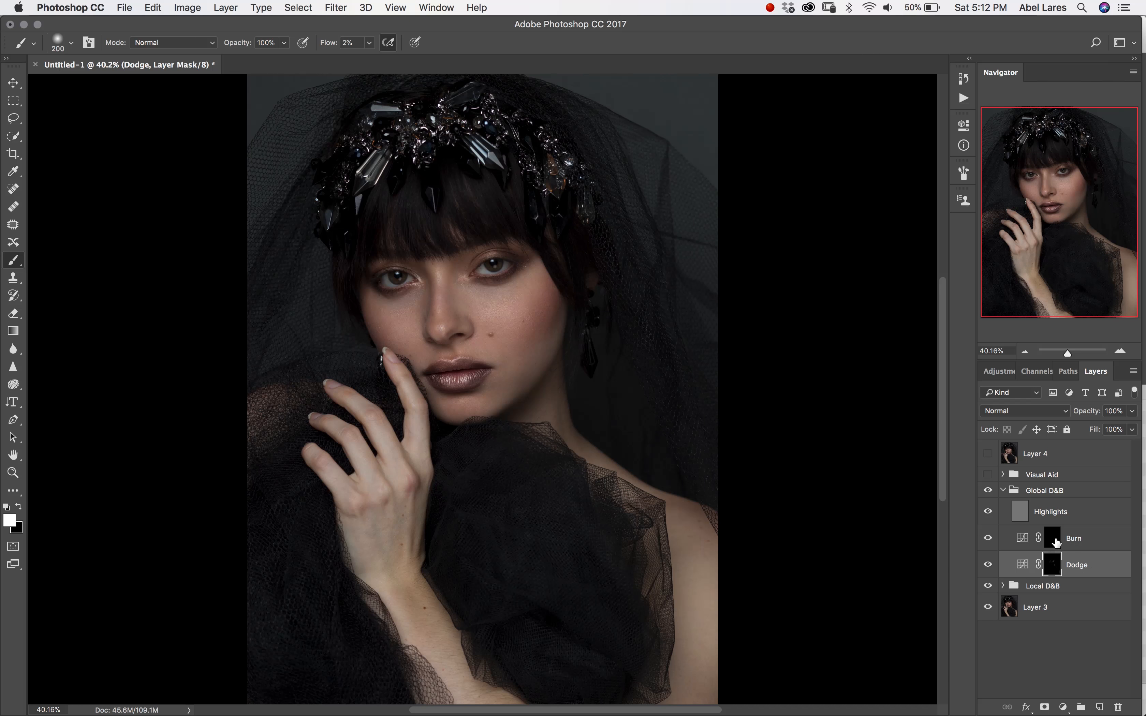
Start darkening the shadow beside the nose on the Burn layer's mask, using a 100 px brush at 2% flow.
click(1090, 545)
key([)
key([)
key([)
key([)
key([)
key(])
key(])
key(])
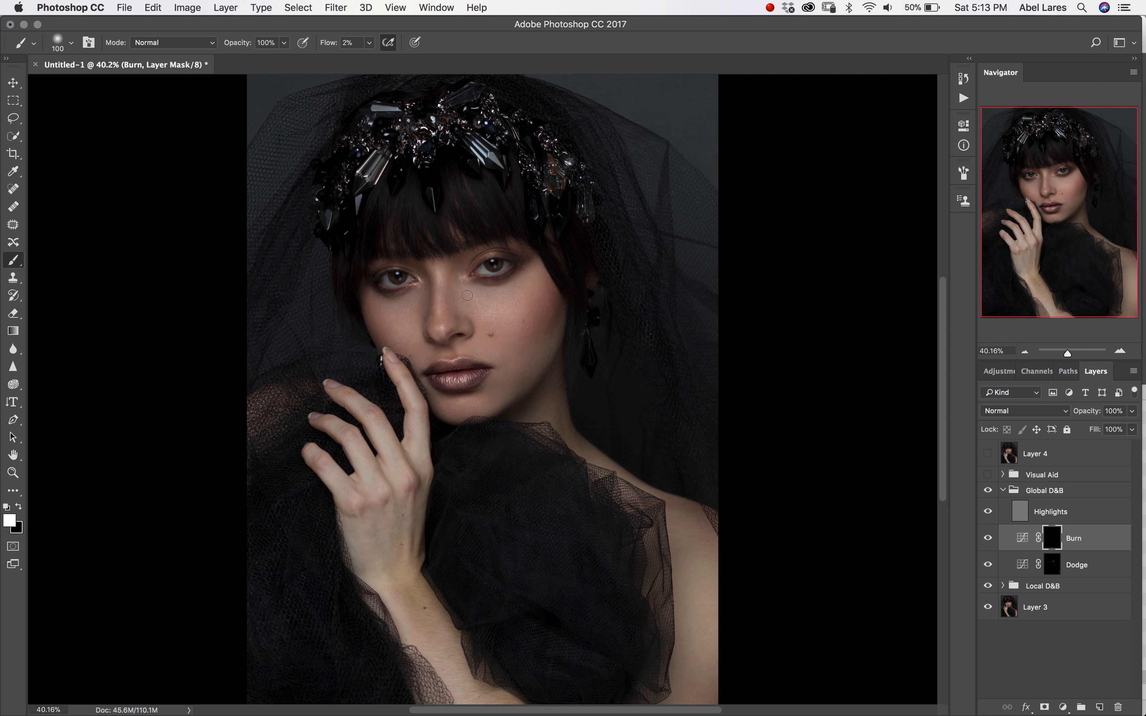
Deepen the shadow areas of the portrait on the Burn mask, varying the brush size to fit each area and finishing at 125 px.
key(bracketright)
key(bracketright)
key(bracketright)
key(bracketright)
key(bracketright)
key(bracketright)
key(bracketleft)
key(bracketleft)
key(bracketleft)
key(bracketleft)
key(bracketleft)
key(bracketleft)
key(bracketleft)
key(bracketleft)
key(bracketleft)
key(bracketleft)
scroll(401, 332, up, 3)
scroll(504, 380, down, 3)
key(bracketright)
key(bracketright)
key(bracketright)
key(bracketright)
key(bracketright)
key(bracketright)
Compare the portrait with and without the Burn layer by toggling its visibility.
click(987, 538)
click(988, 538)
click(987, 538)
click(987, 538)
Paint white accents on the small facial highlights on the Highlights layer, using a reduced brush at 2% flow.
click(1020, 514)
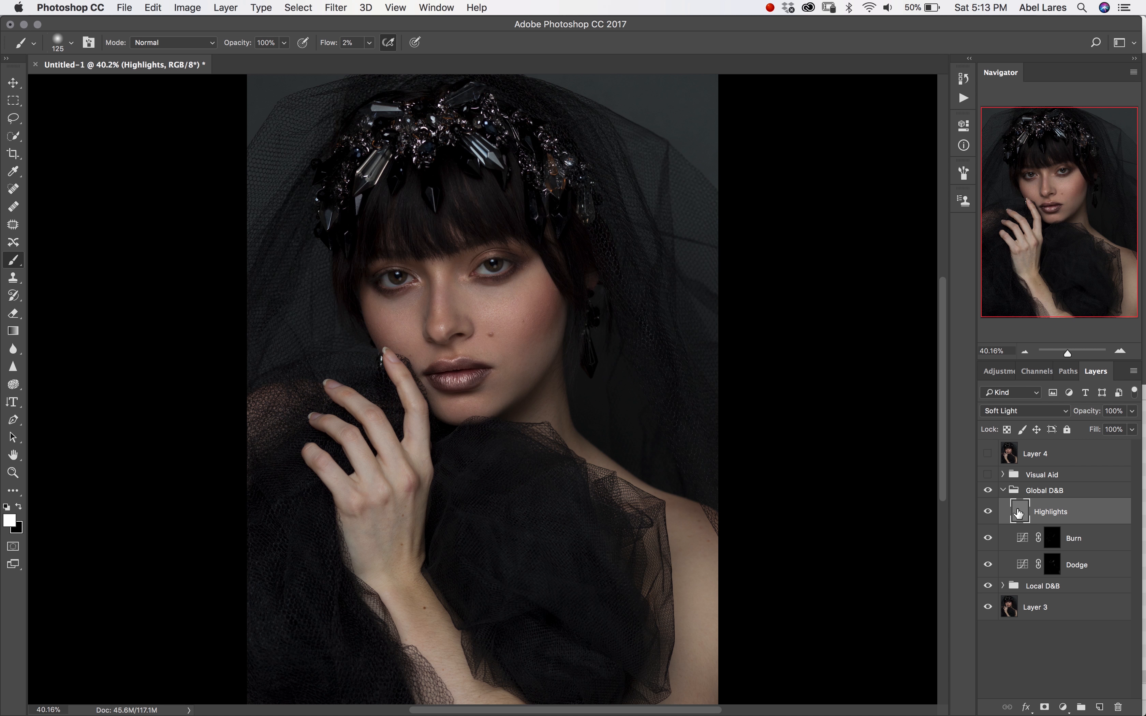
key(z)
drag(371, 223, 444, 306)
mouse_move(506, 374)
mouse_down()
mouse_move(369, 312)
mouse_move(319, 275)
mouse_up()
key(b)
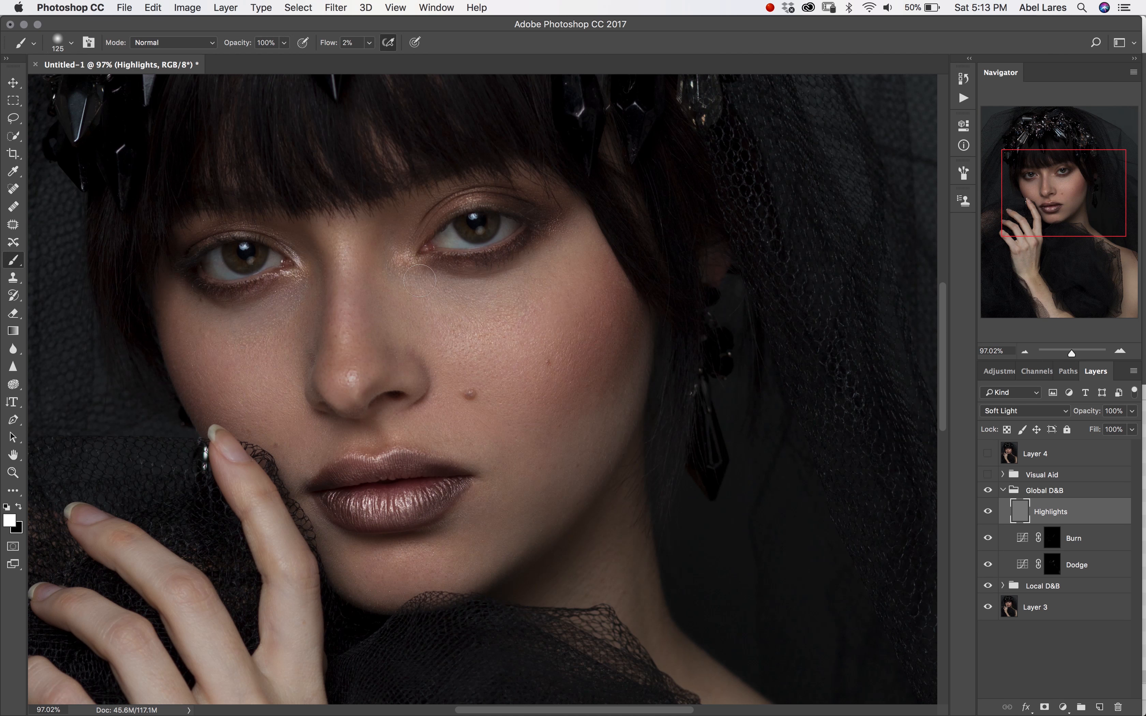
key(bracketleft)
key(bracketleft)
key(bracketleft)
key(bracketleft)
key(bracketleft)
Brighten the broader highlight areas on the Highlights layer with an enlarged brush, finishing at 250 px over the whole portrait.
key(bracketright)
key(bracketright)
key(bracketright)
key(bracketright)
key(bracketright)
key(bracketright)
key(bracketright)
key(bracketright)
key(bracketright)
key(bracketright)
key(bracketright)
key(bracketright)
key(bracketright)
key(super+0)
key(bracketleft)
key(bracketleft)
key(bracketleft)
key(bracketright)
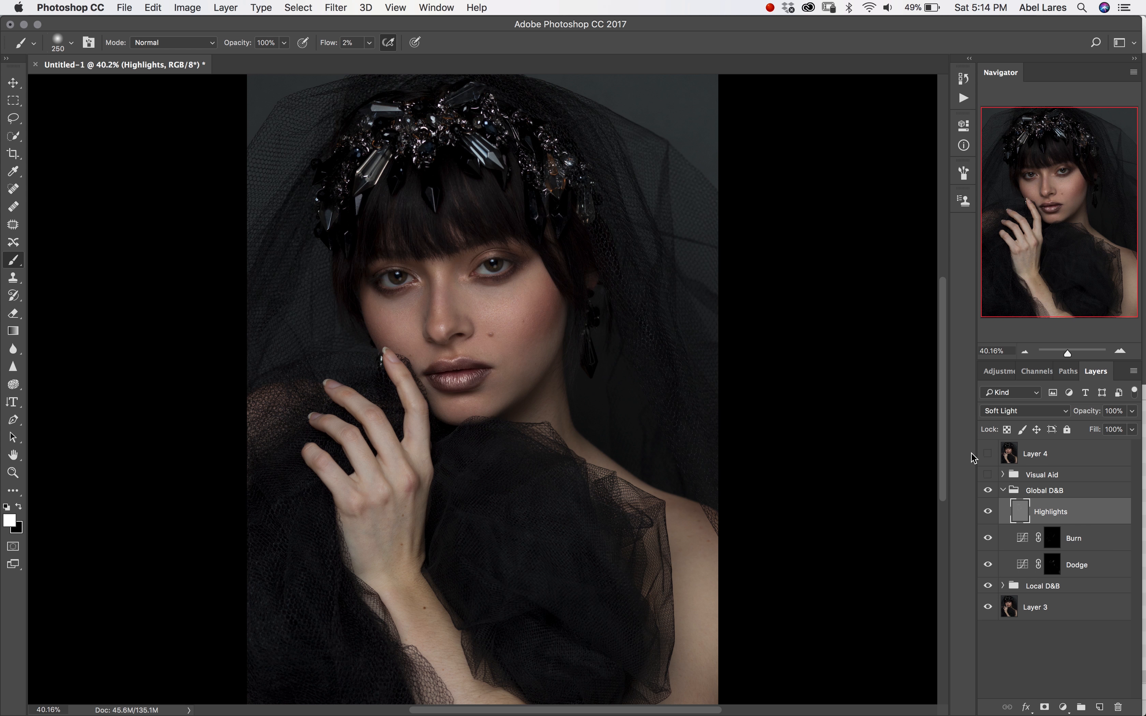
Compare the portrait with and without the Global D&B group by toggling the group's visibility.
click(989, 492)
click(991, 490)
key(alt+bracketright)
key(alt+bracketright)
click(989, 492)
click(989, 494)
click(988, 495)
click(988, 494)
click(989, 494)
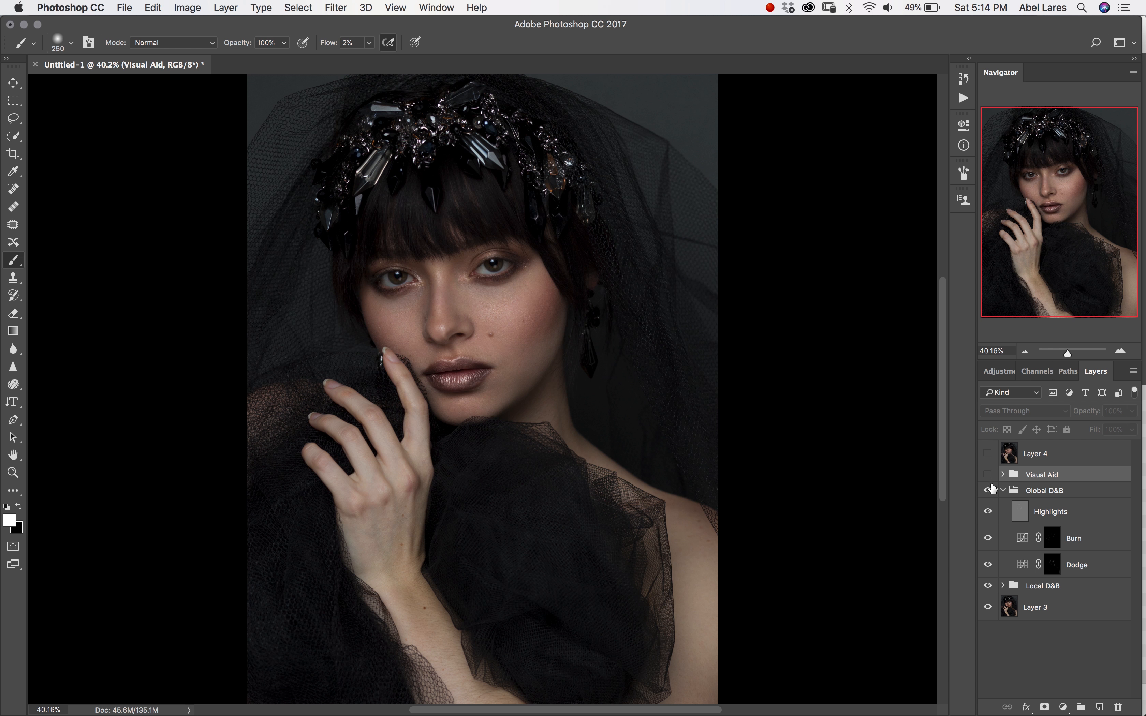
click(989, 491)
Collapse the Global D&B group, hide both D&B groups, and show Local D&B and Global D&B again to compare each stage.
click(1002, 490)
drag(988, 491, 986, 506)
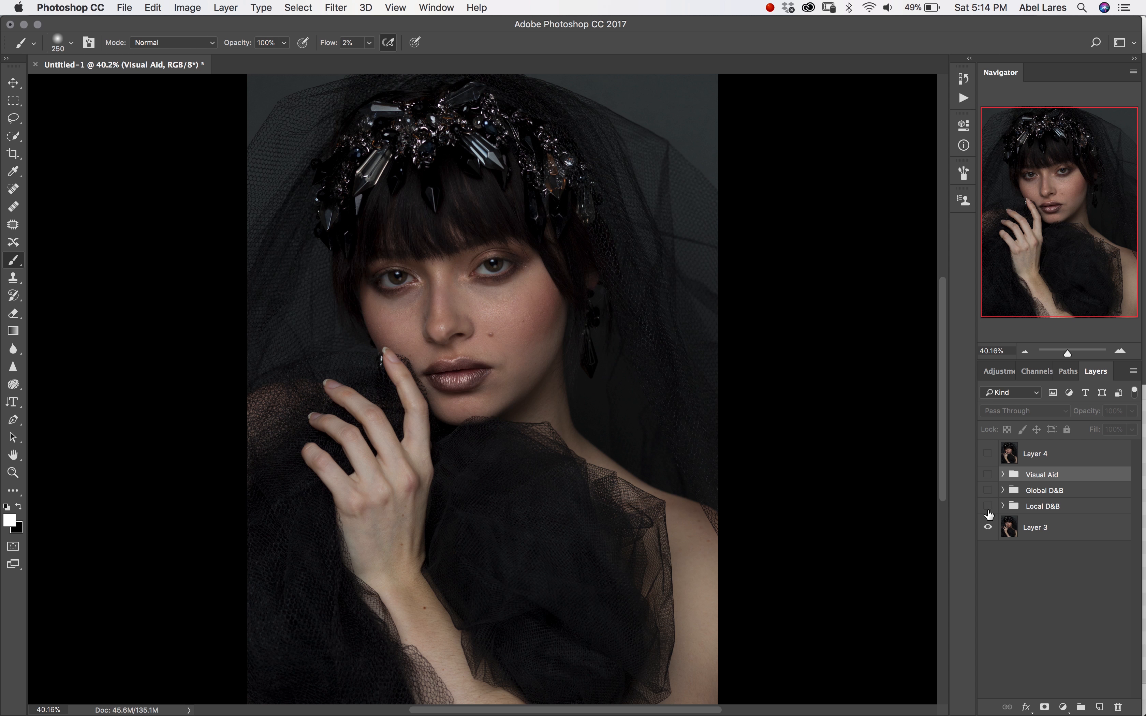
click(987, 506)
click(989, 507)
click(988, 506)
click(989, 491)
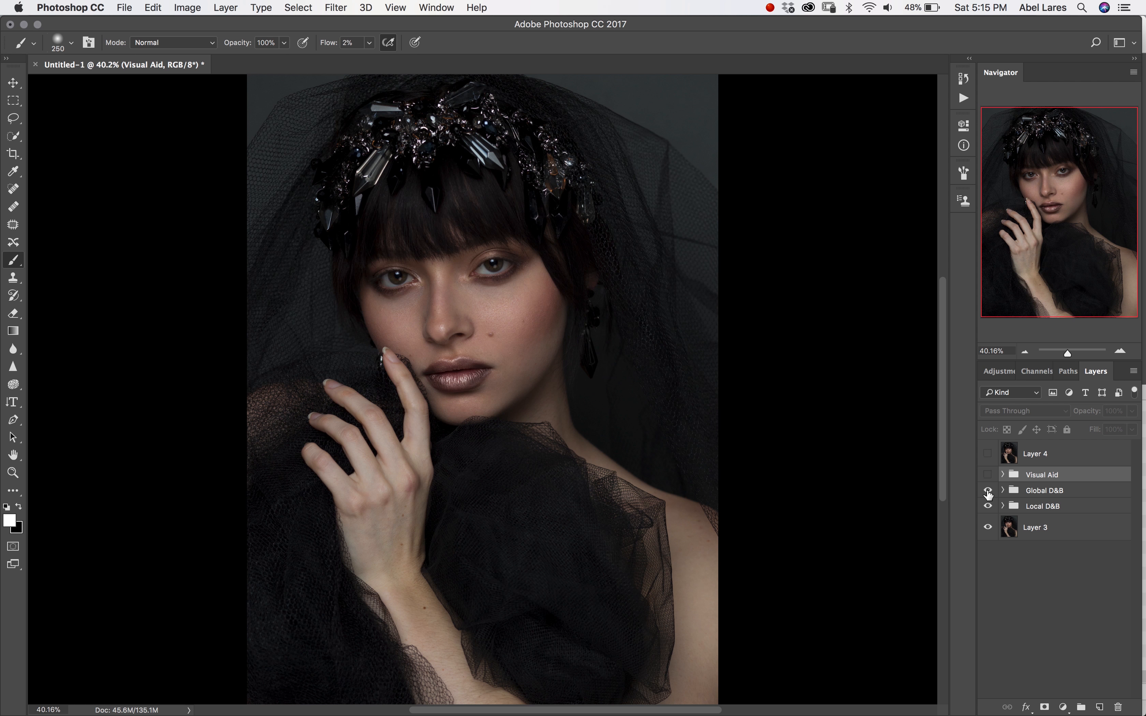
Compare Layer 3 alone against the full retouch by repeatedly isolating it and restoring the other visible layers.
alt+click(989, 527)
alt+click(989, 527)
alt+click(988, 526)
alt+click(990, 525)
alt+click(989, 525)
alt+click(989, 525)
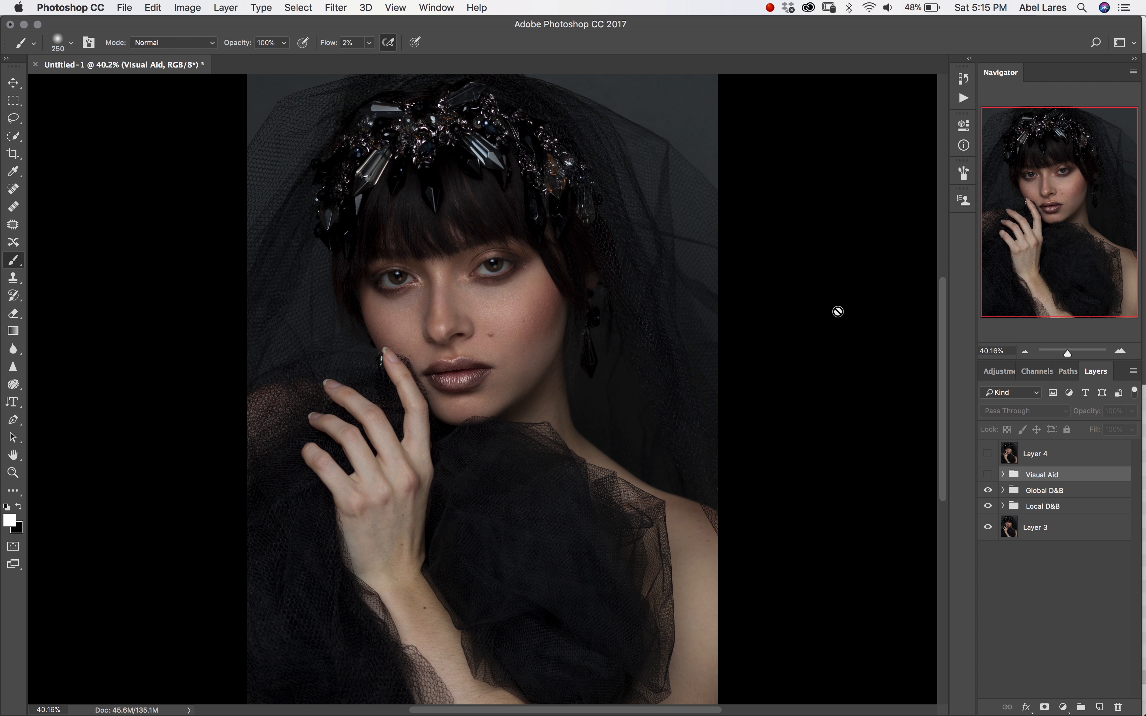